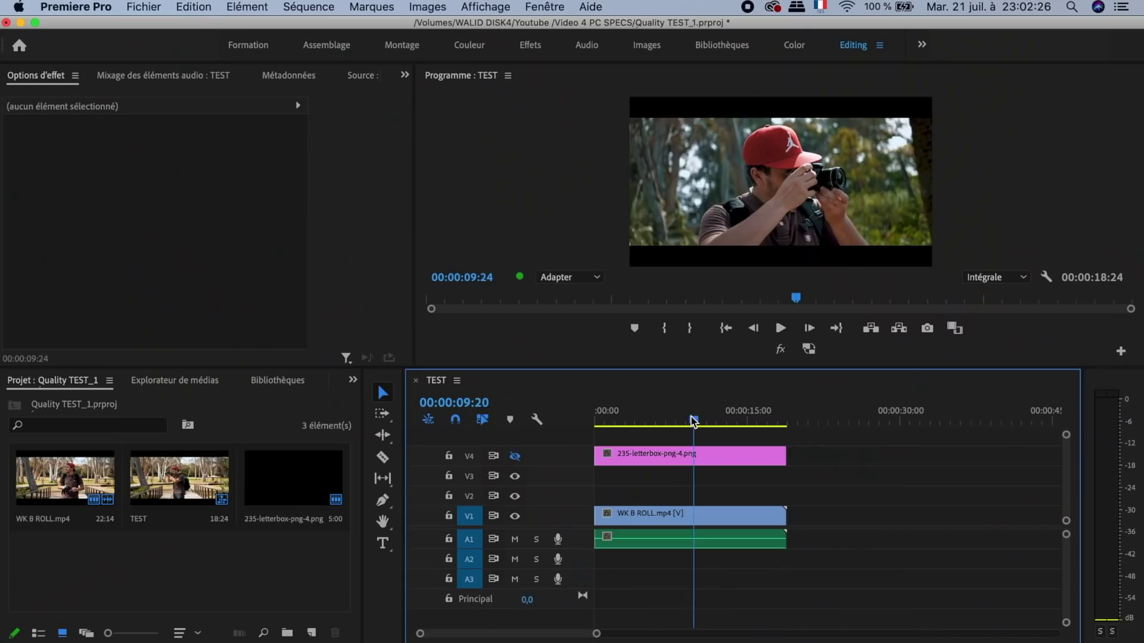
Play the TEST sequence from its start and check the Program monitor's dropped-frames indicator.
drag(693, 421, 559, 426)
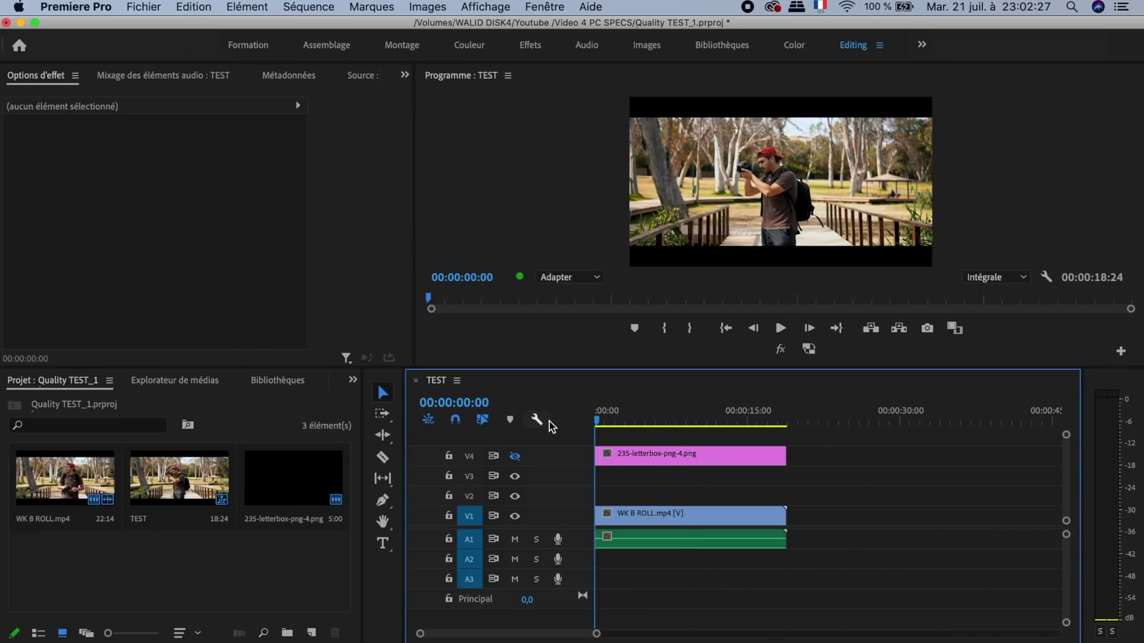
key(space)
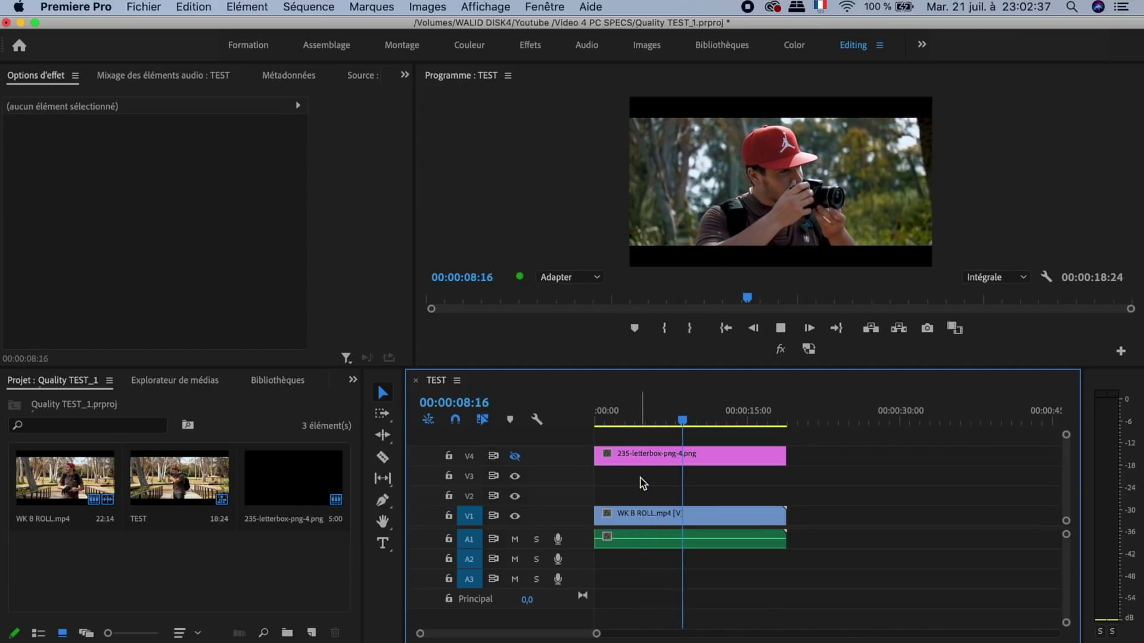
key(space)
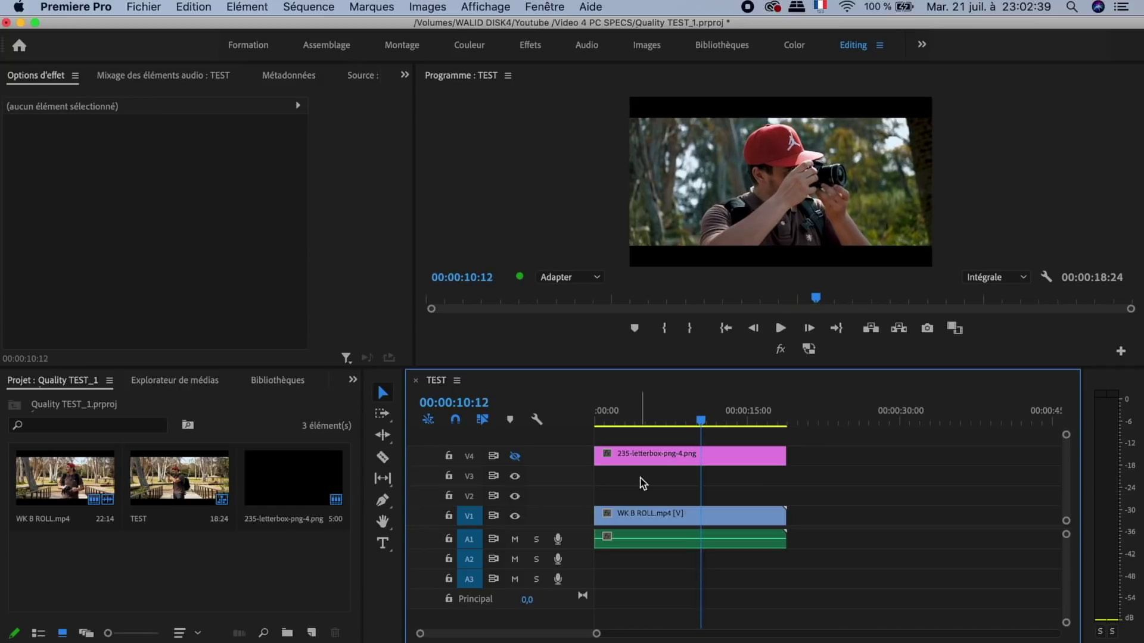
mouse_move(520, 280)
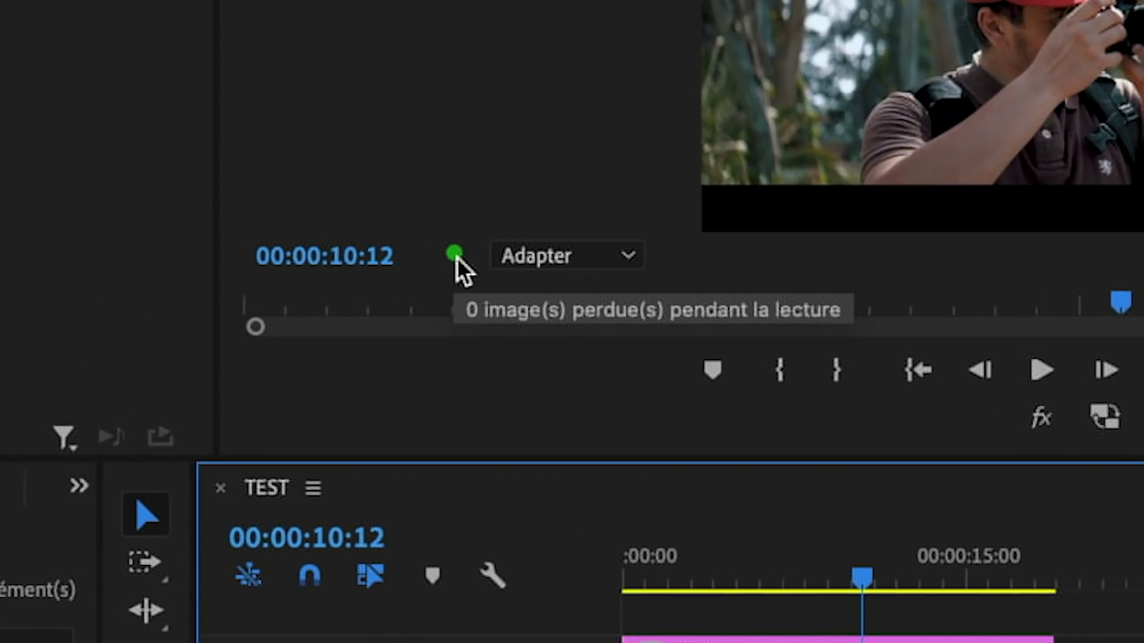
Return to the sequence start and toggle the Program monitor's dropped-frames indicator off and back on.
key(Home)
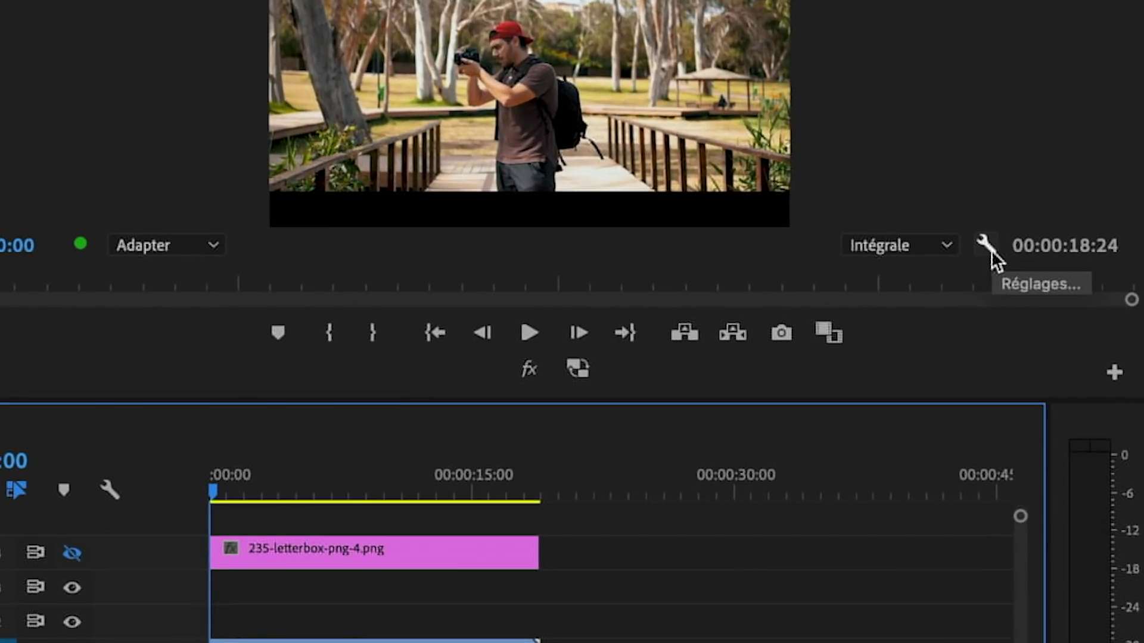
click(987, 246)
scroll(680, 578, down, 10)
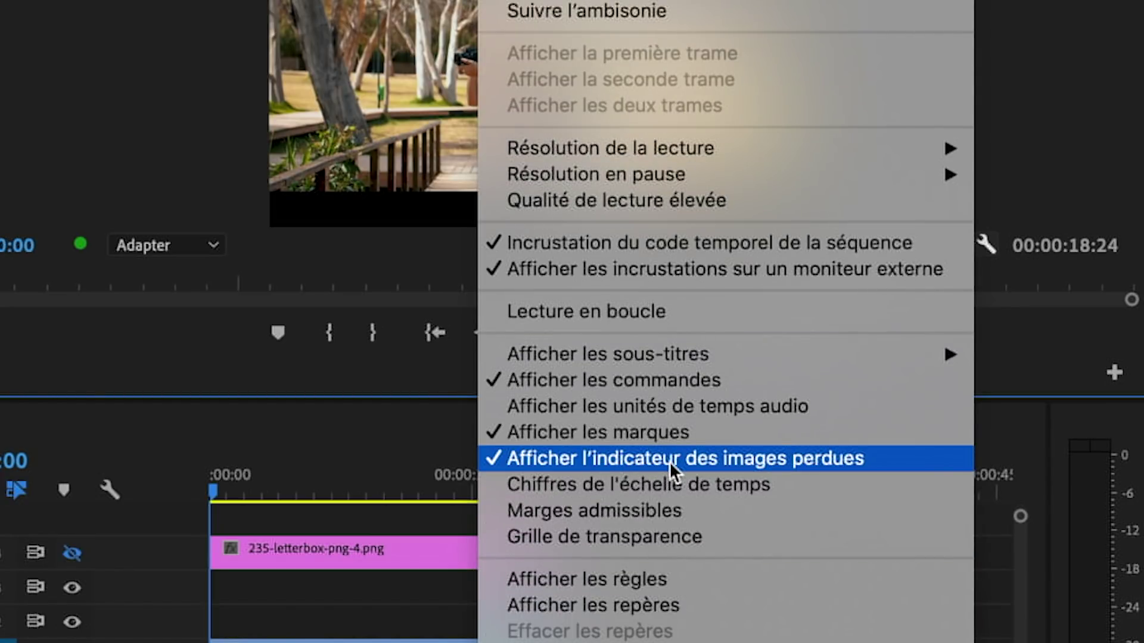
click(669, 461)
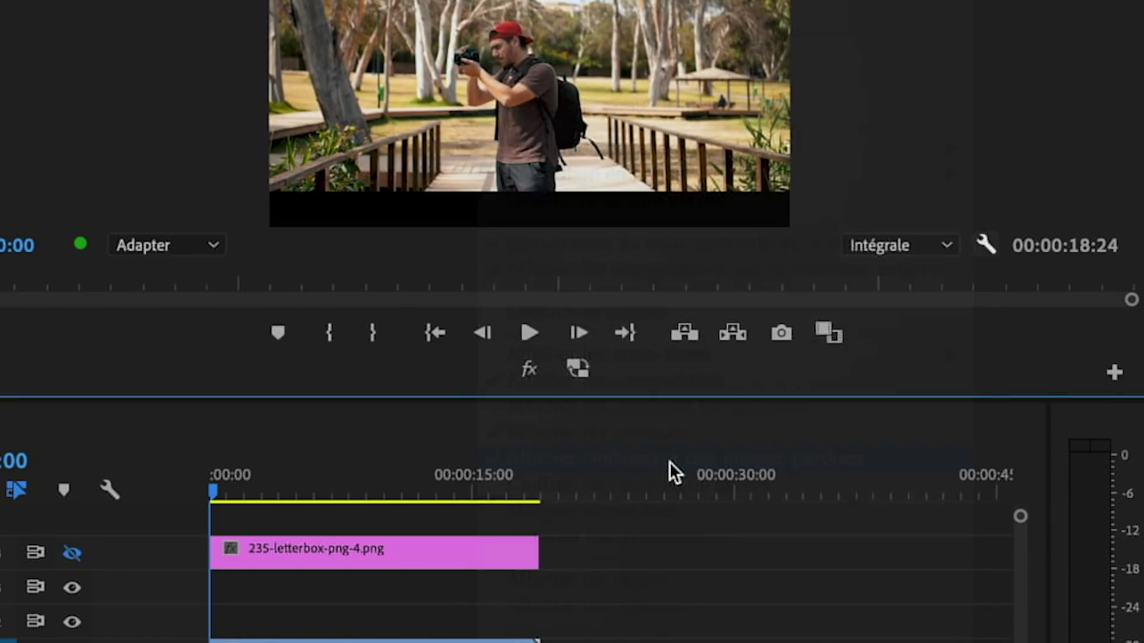
click(987, 249)
scroll(691, 625, down, 10)
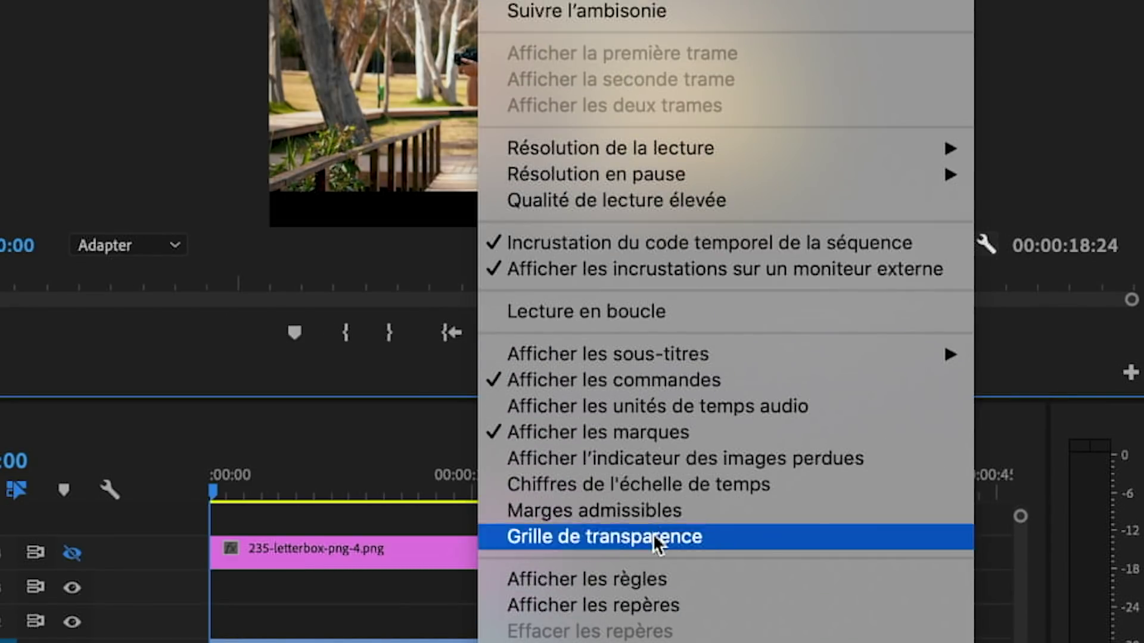
click(662, 460)
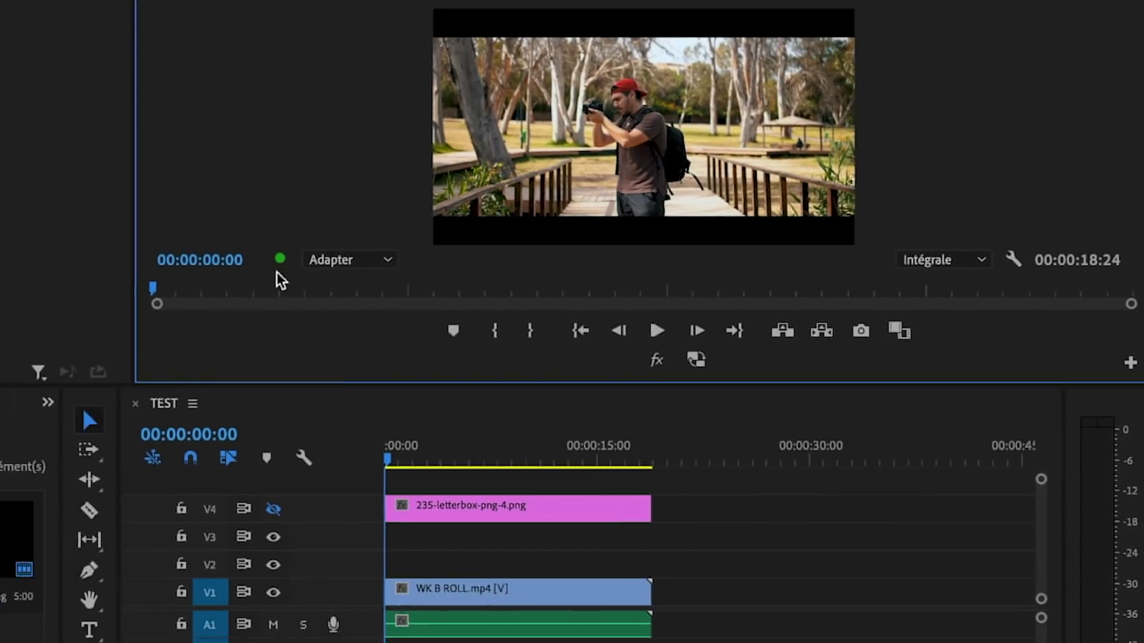
mouse_move(277, 276)
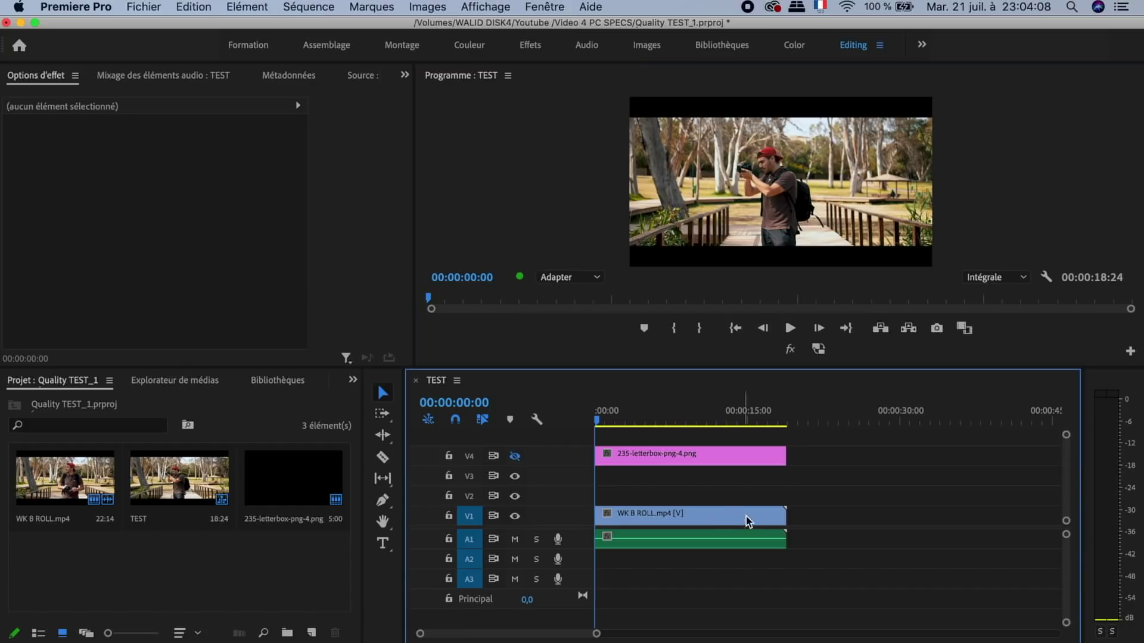
Play the opening seconds of the TEST sequence, and switch to the Couleur workspace.
key(space)
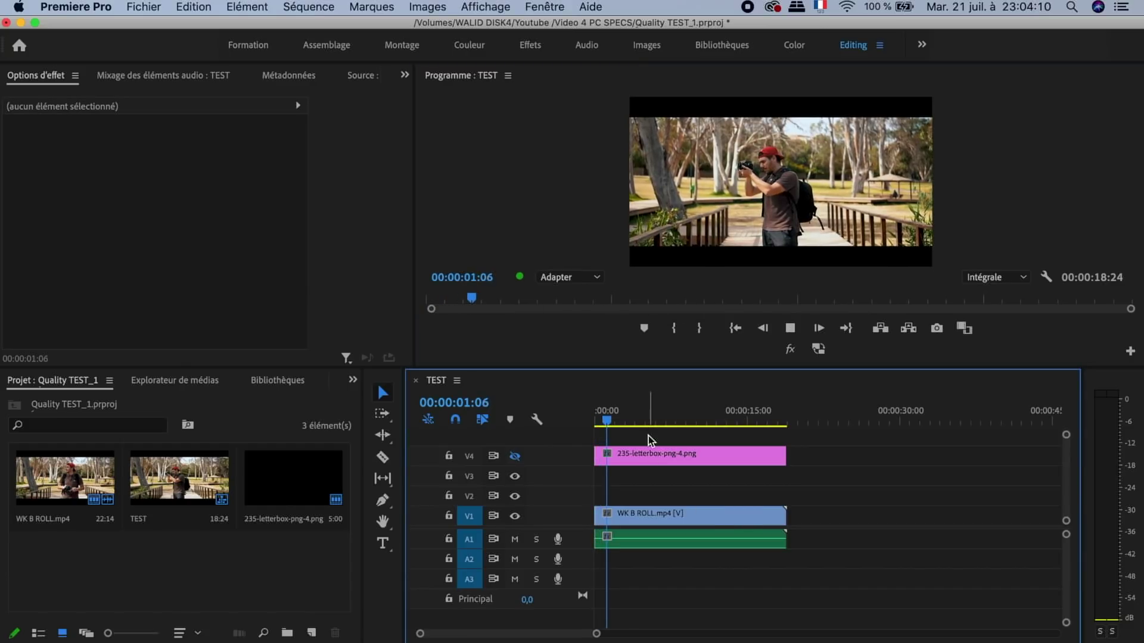
key(space)
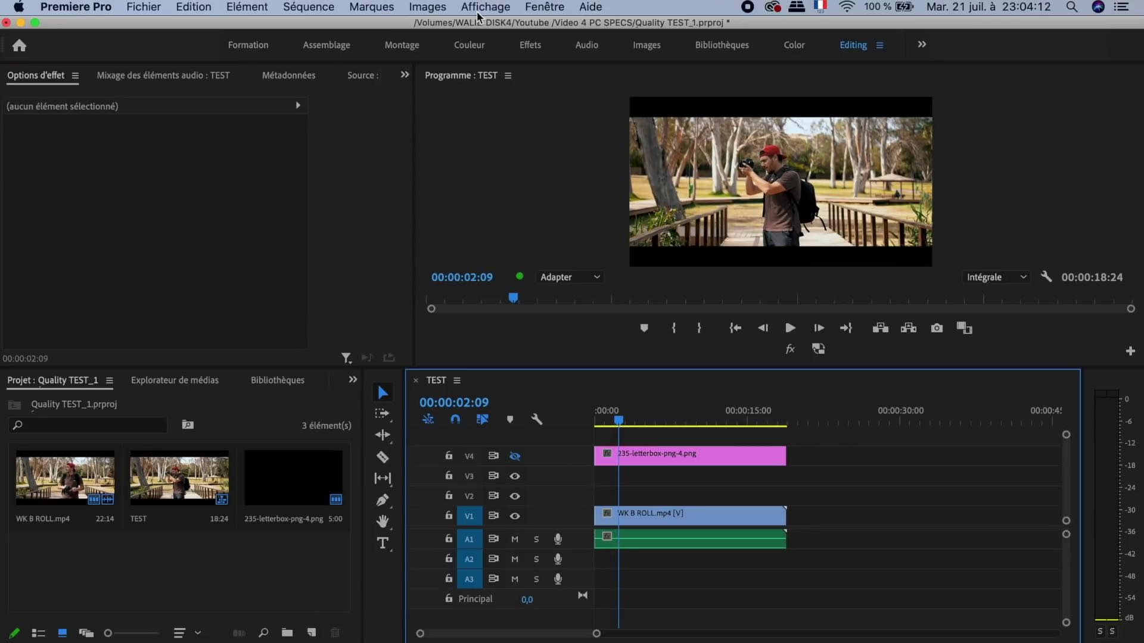
click(472, 46)
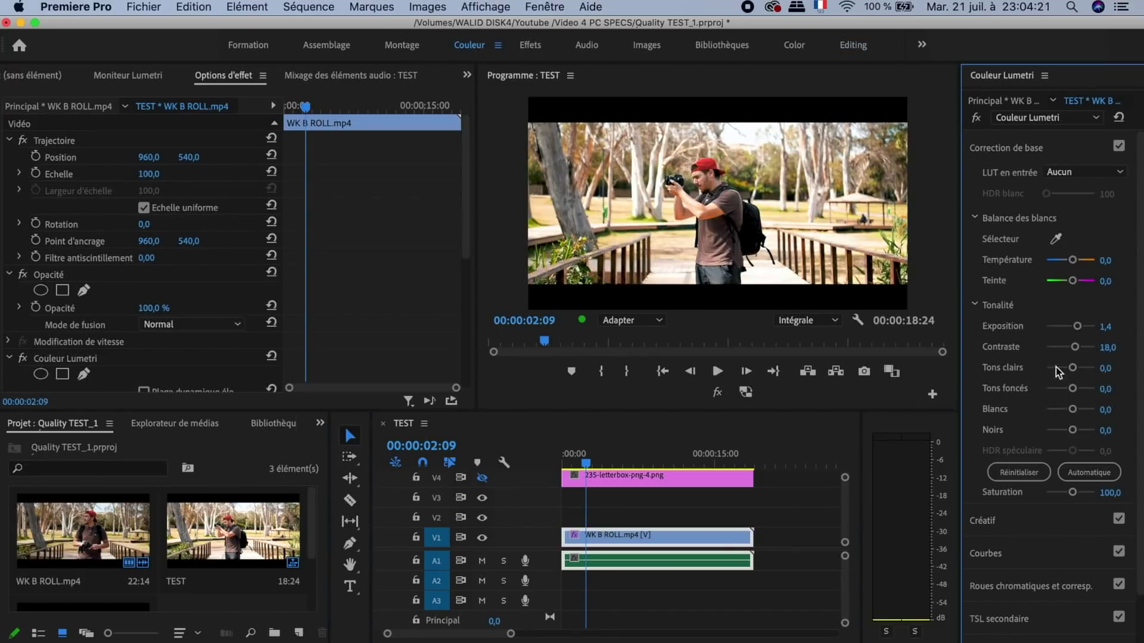
Play back the final part of the colour-corrected WK B ROLL.mp4 clip and return the playhead to the start.
drag(566, 462, 705, 462)
key(space)
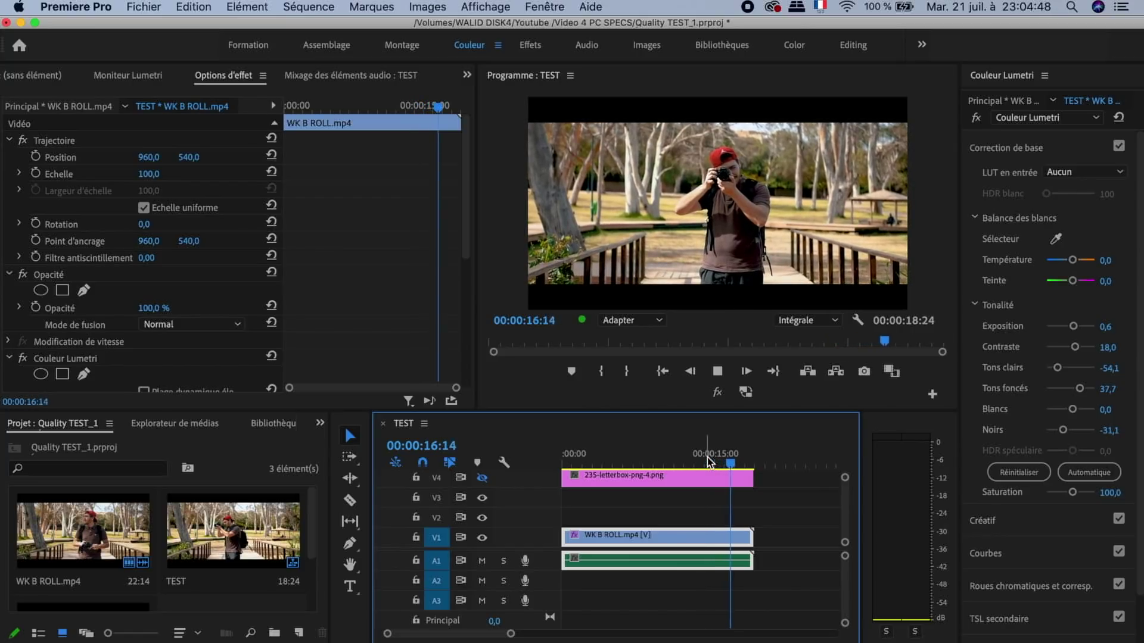
key(space)
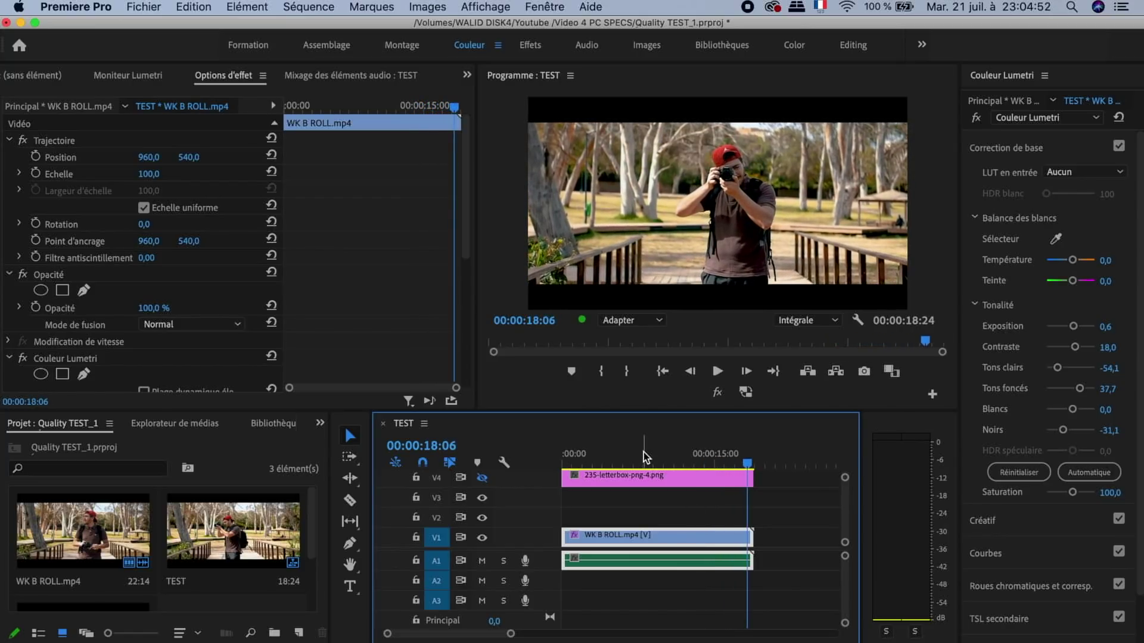
drag(644, 459, 538, 461)
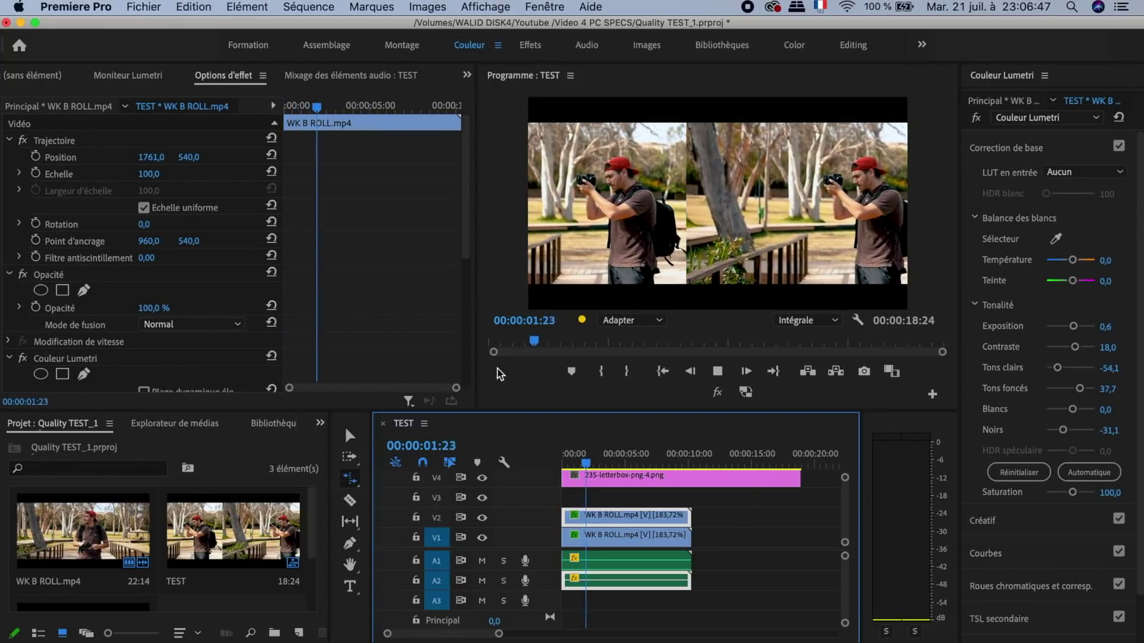
Stop the split-screen playback and set the Program monitor's playback resolution to 1/2.
mouse_move(583, 320)
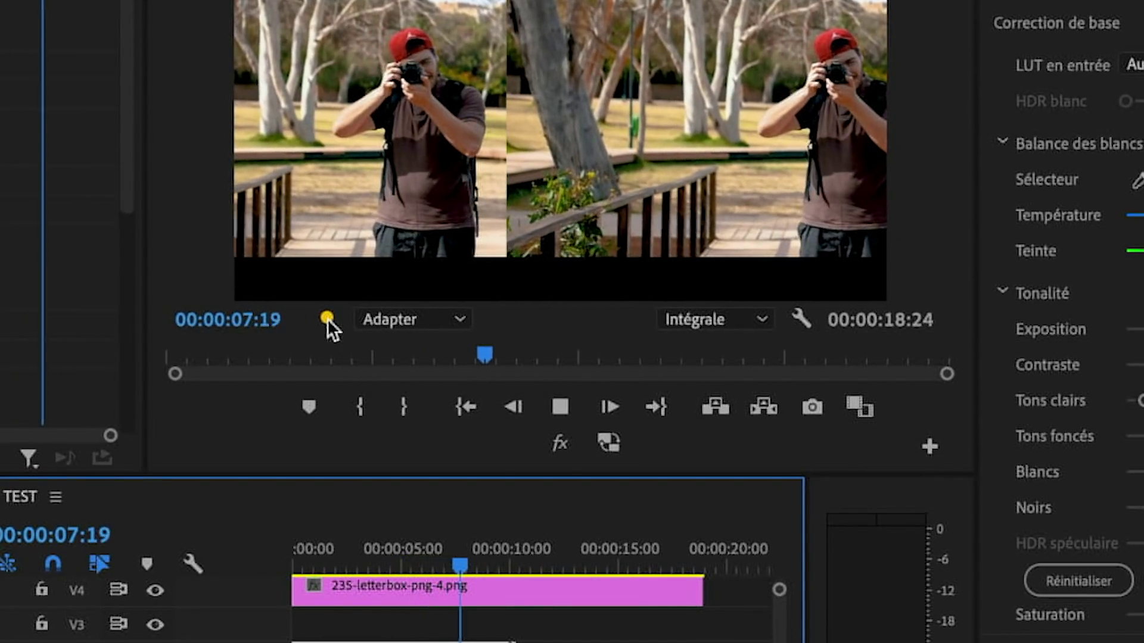
key(space)
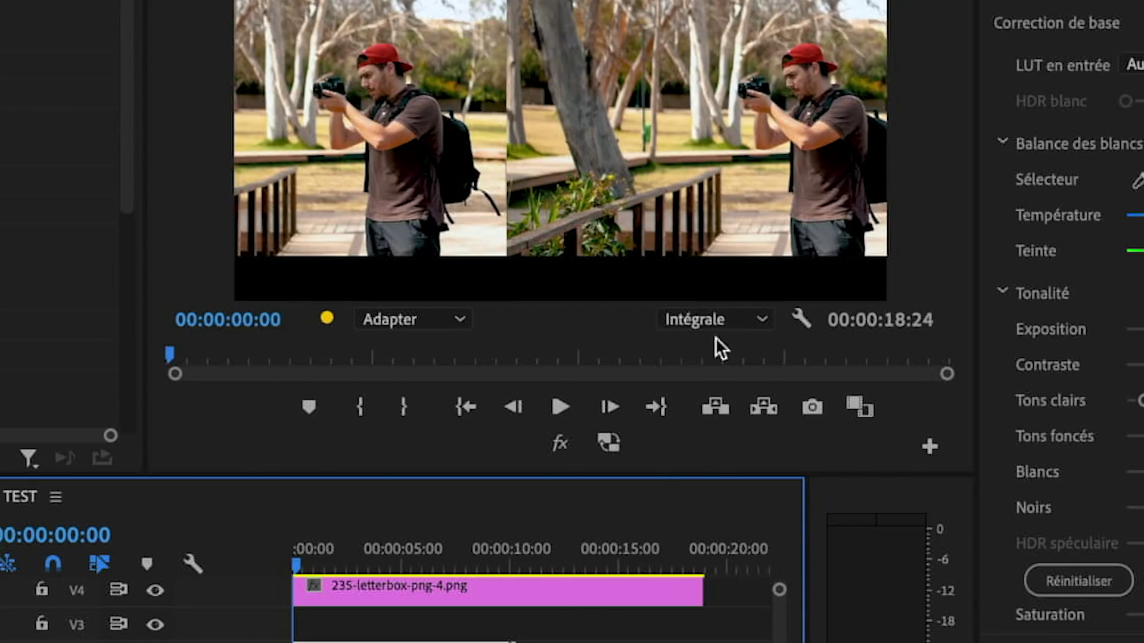
click(746, 323)
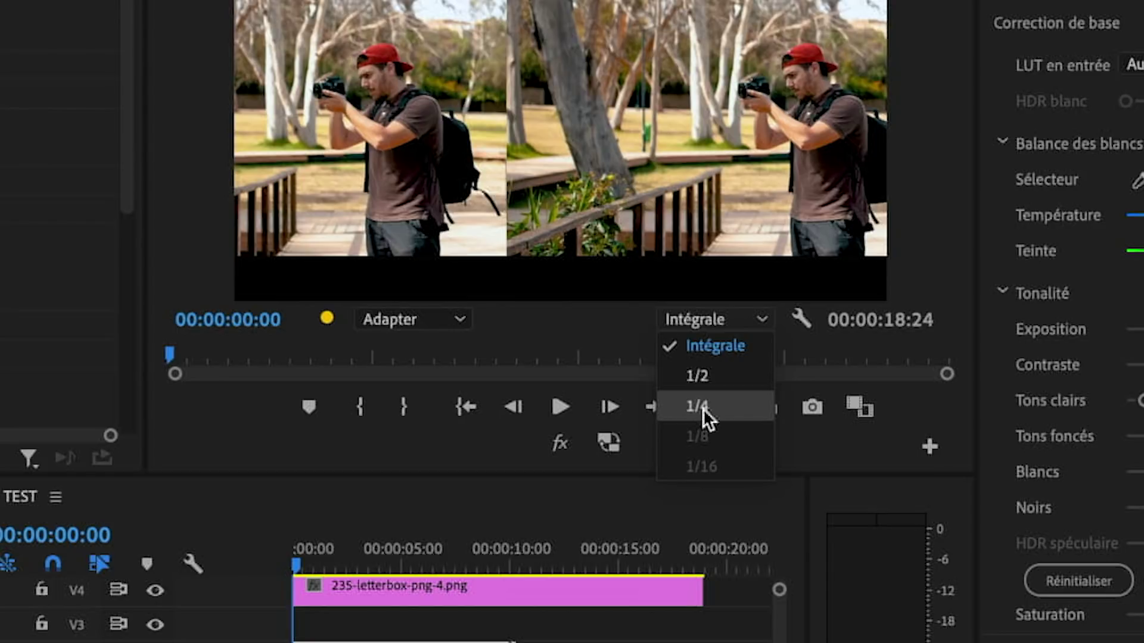
click(721, 381)
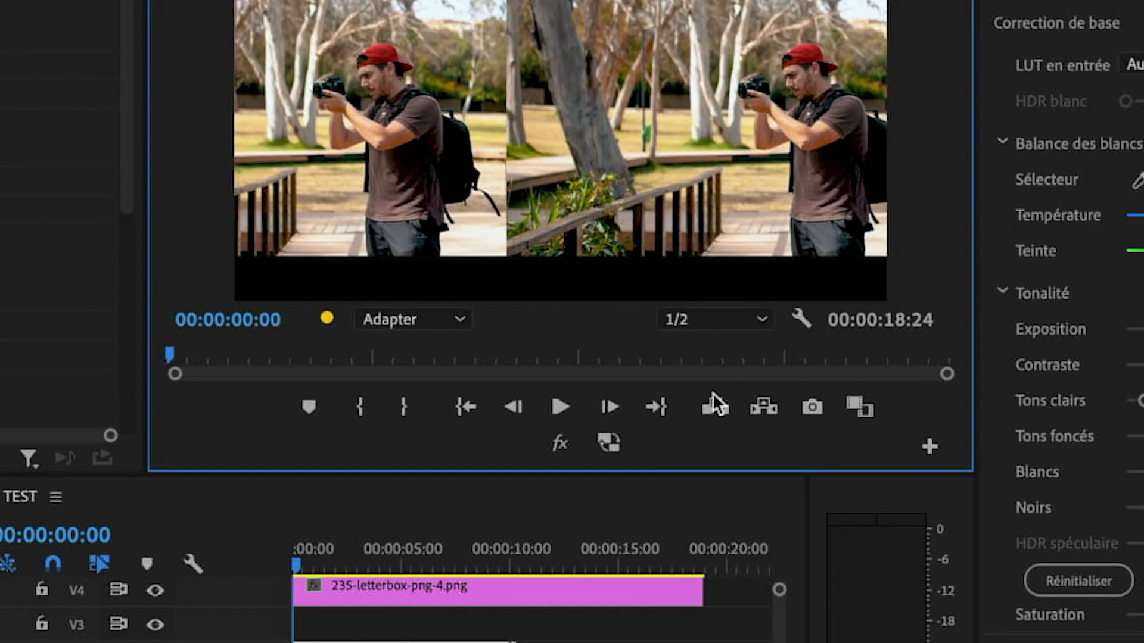
Replay the split-screen clips from the sequence start and check the dropped-frames indicator at 1/2 resolution.
click(384, 563)
key(Home)
key(space)
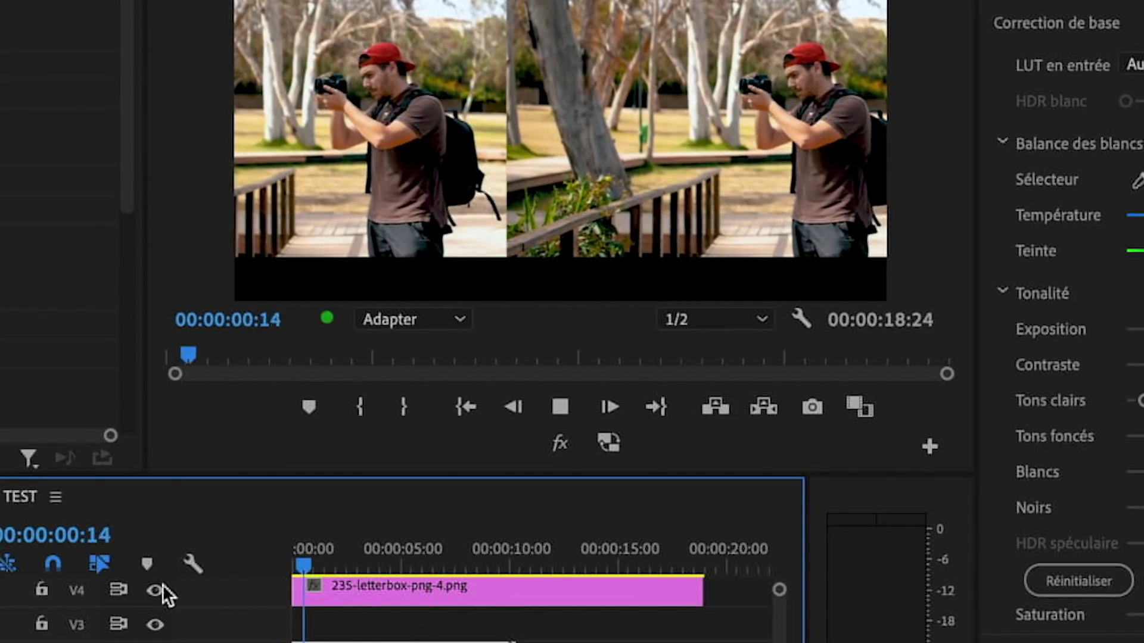
mouse_move(333, 336)
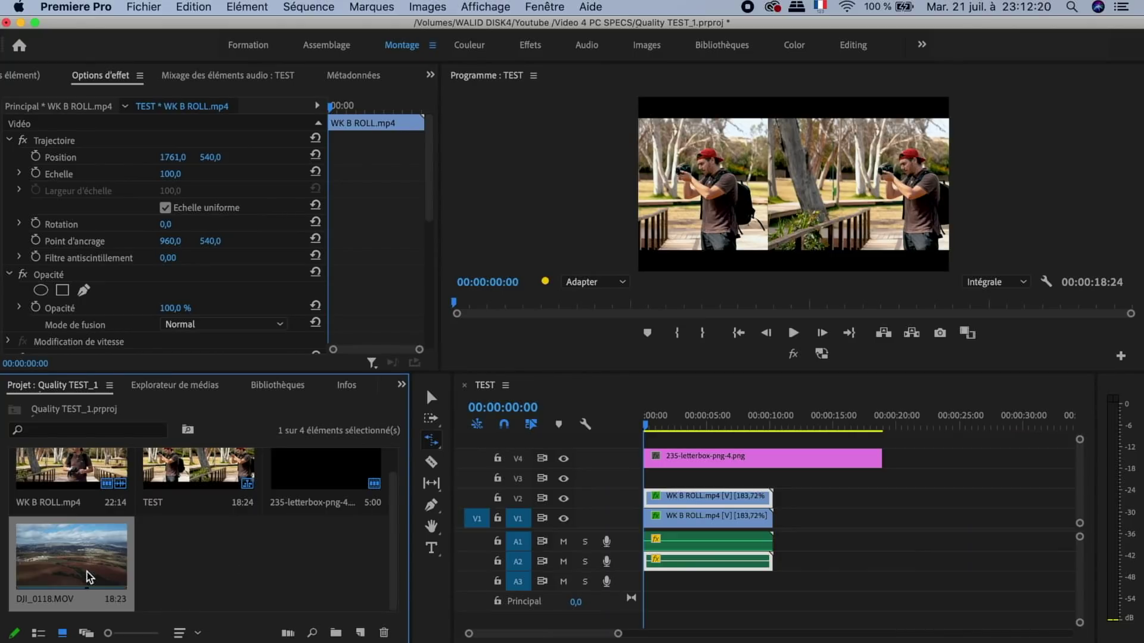
Place DJI_0118.MOV on track V2 directly after the WK B ROLL clip and select it at 00:00:11:14.
drag(90, 578, 785, 505)
click(790, 426)
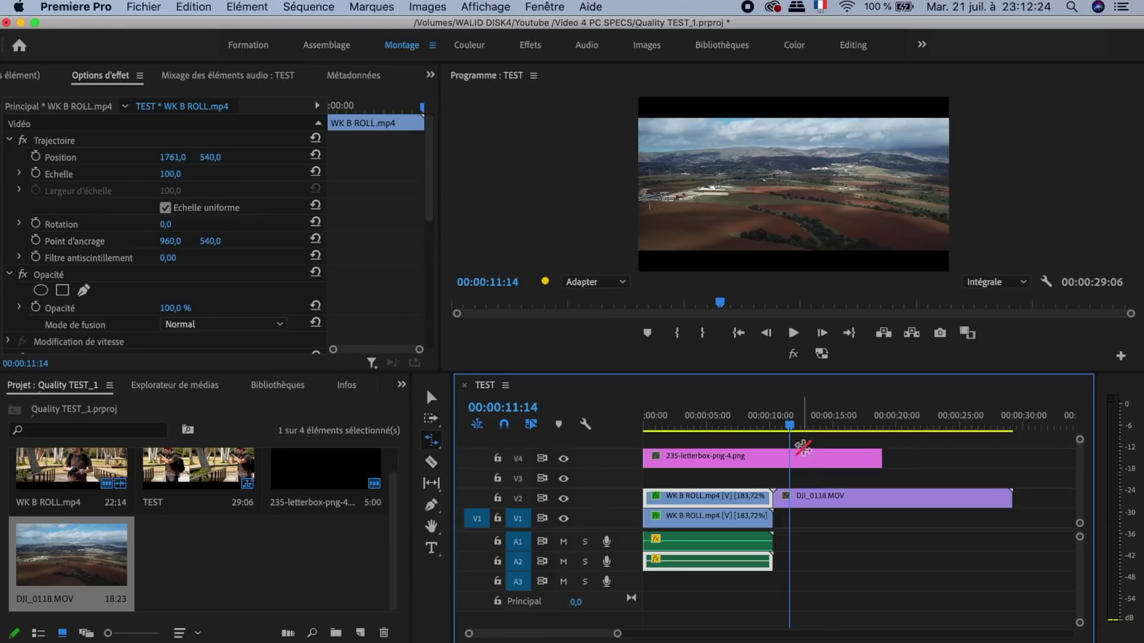
click(811, 498)
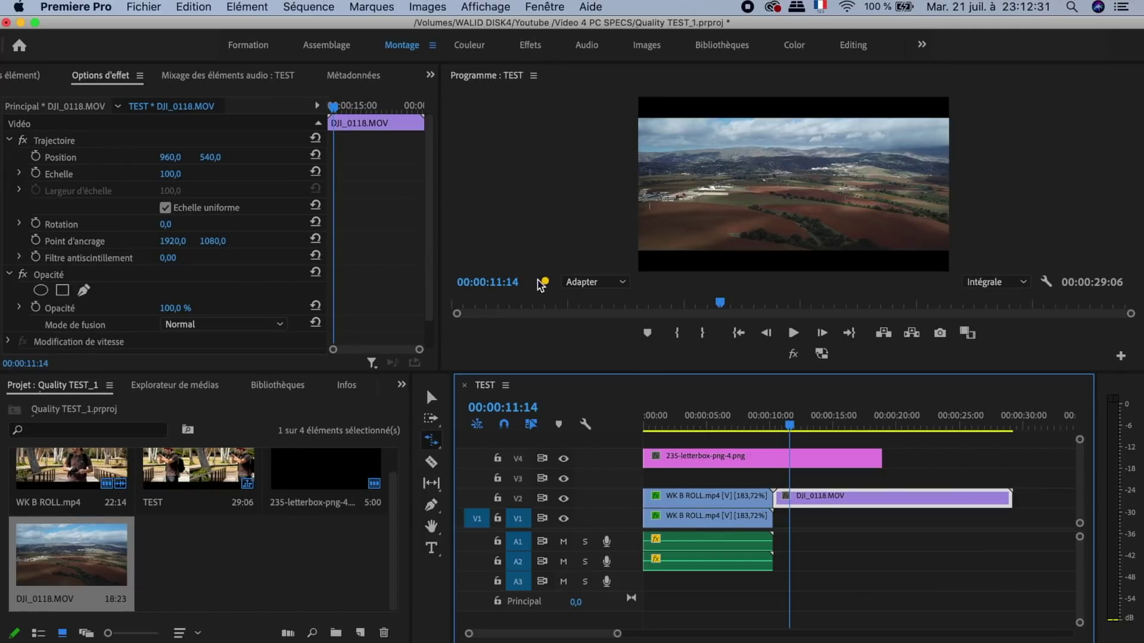
Play back the DJI_0118.MOV section twice at full resolution and check the dropped-frames indicator.
mouse_move(547, 283)
key(space)
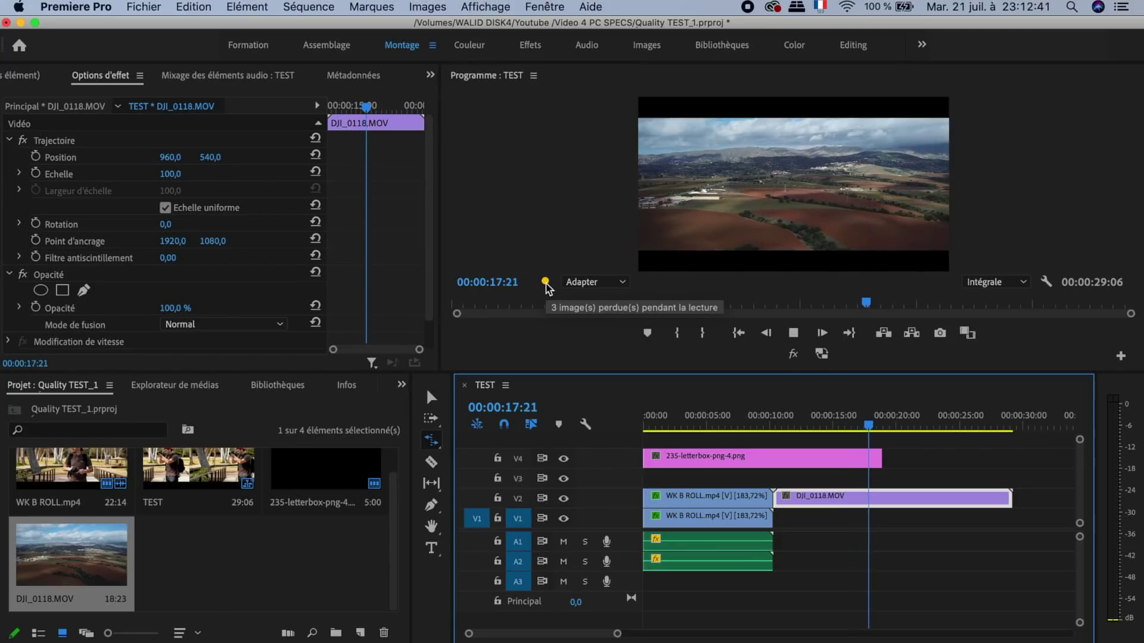
key(space)
key(v)
click(803, 426)
key(space)
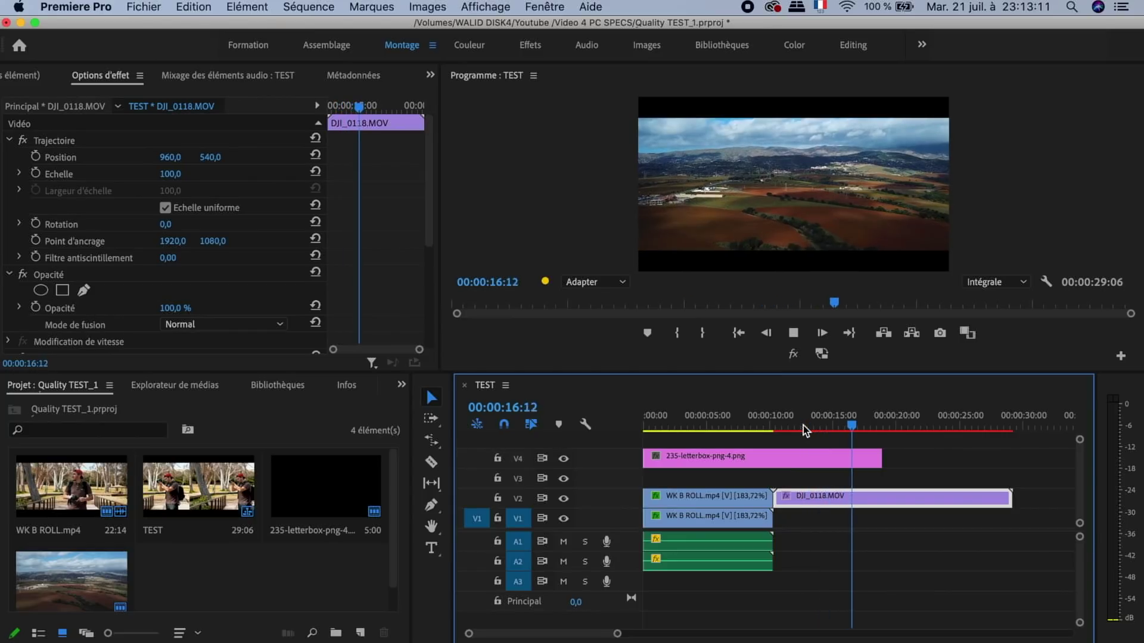
key(space)
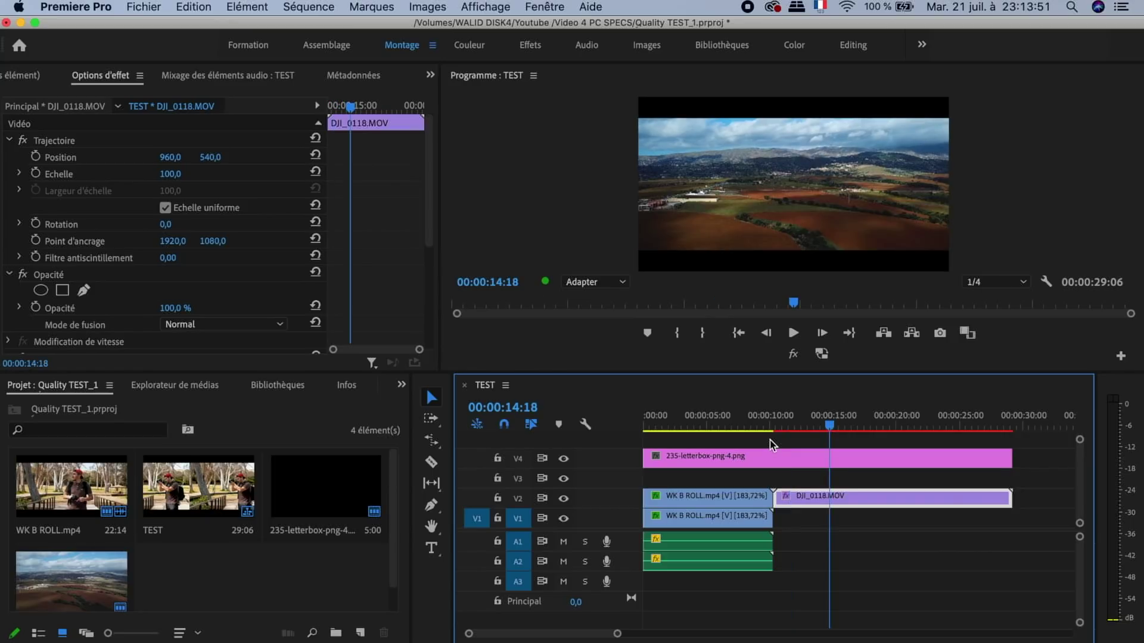
Open the proxy creation settings (Créer des doublures) for DJI_0118.MOV in the project.
scroll(241, 585, down, 2)
right_click(102, 578)
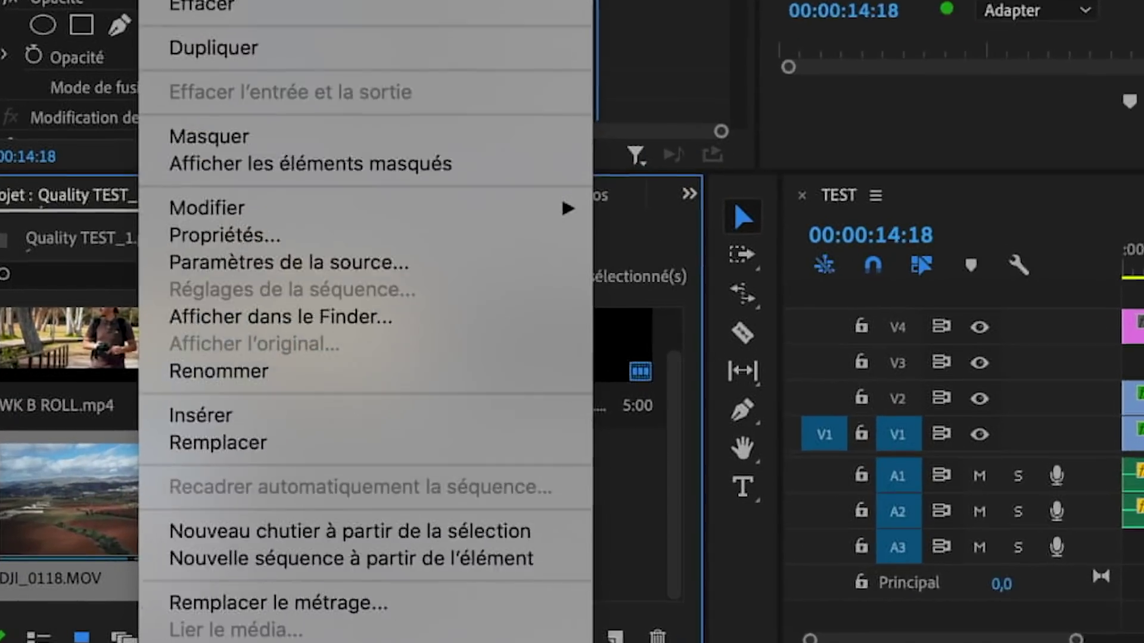
scroll(390, 419, down, 3)
mouse_move(272, 471)
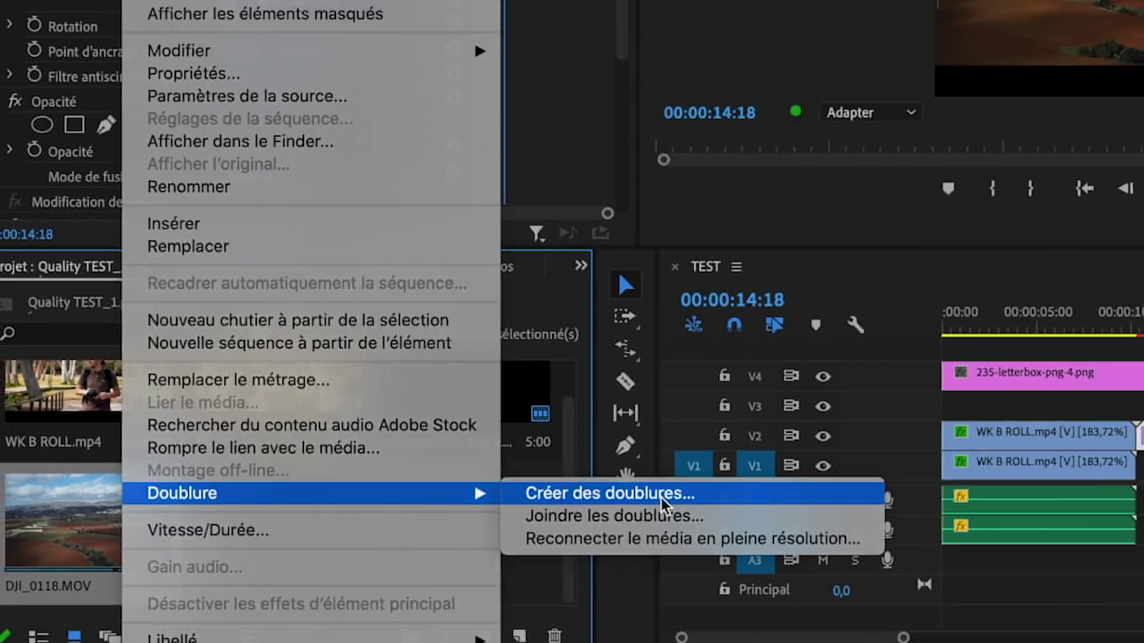
click(852, 459)
Set the proxy format to QuickTime with the CineForm Low Resolution Proxy preset, and look through the destination folders without choosing another.
click(501, 272)
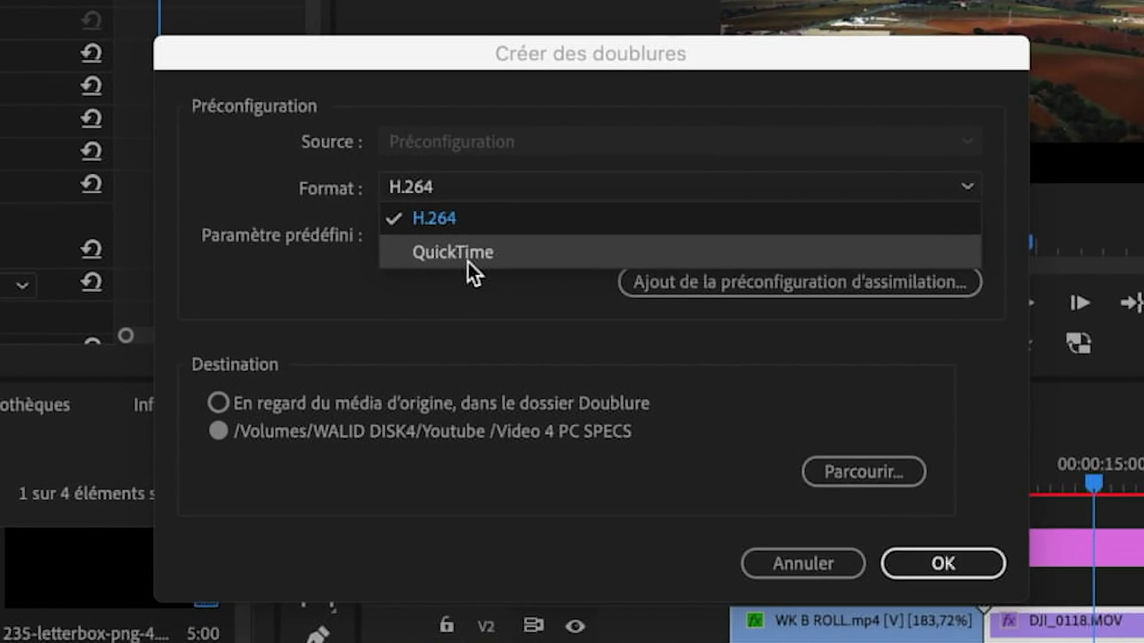
click(468, 260)
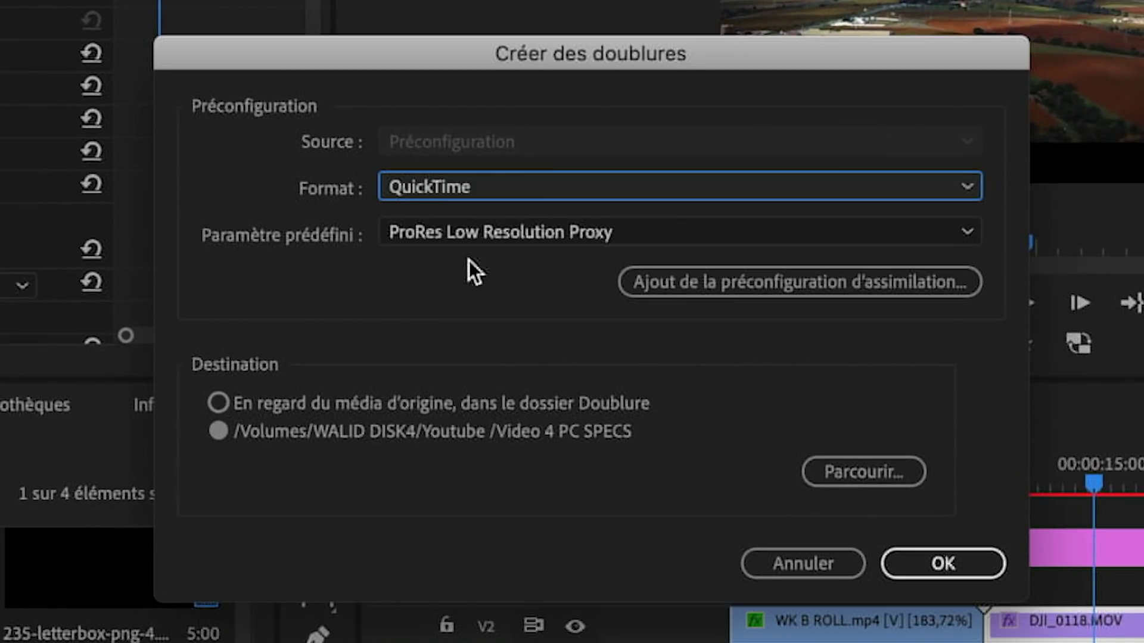
click(505, 233)
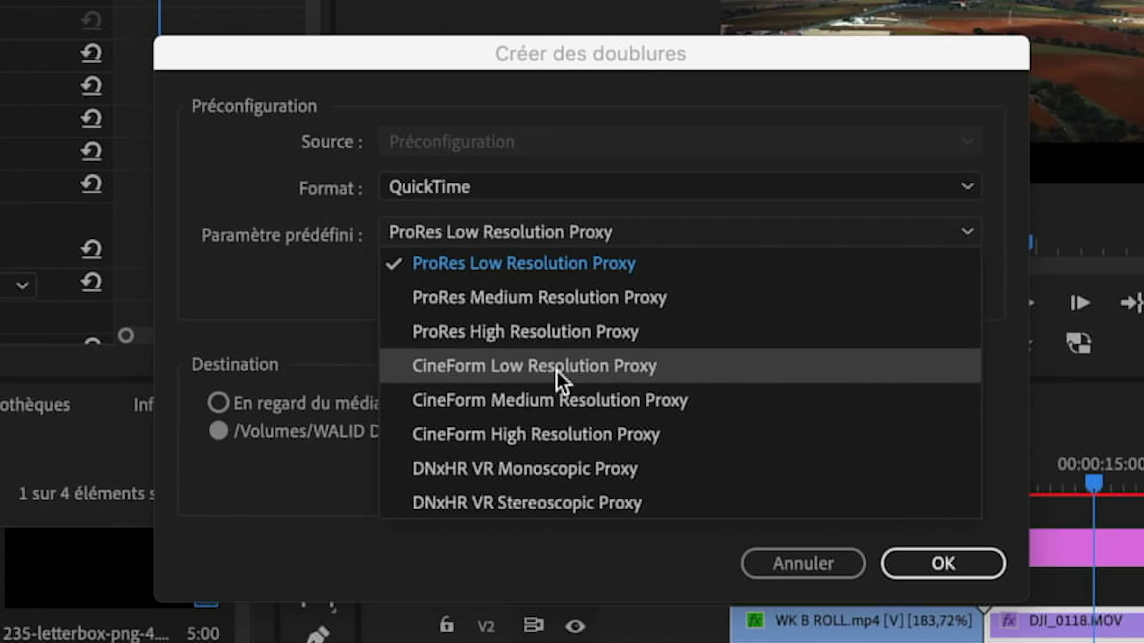
click(556, 371)
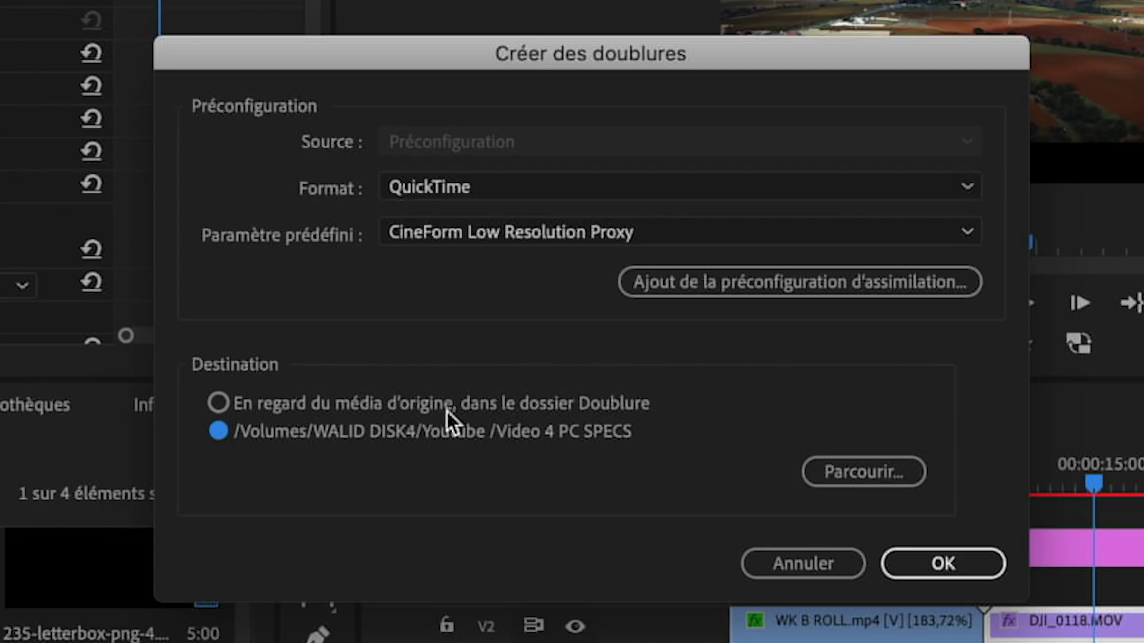
click(813, 475)
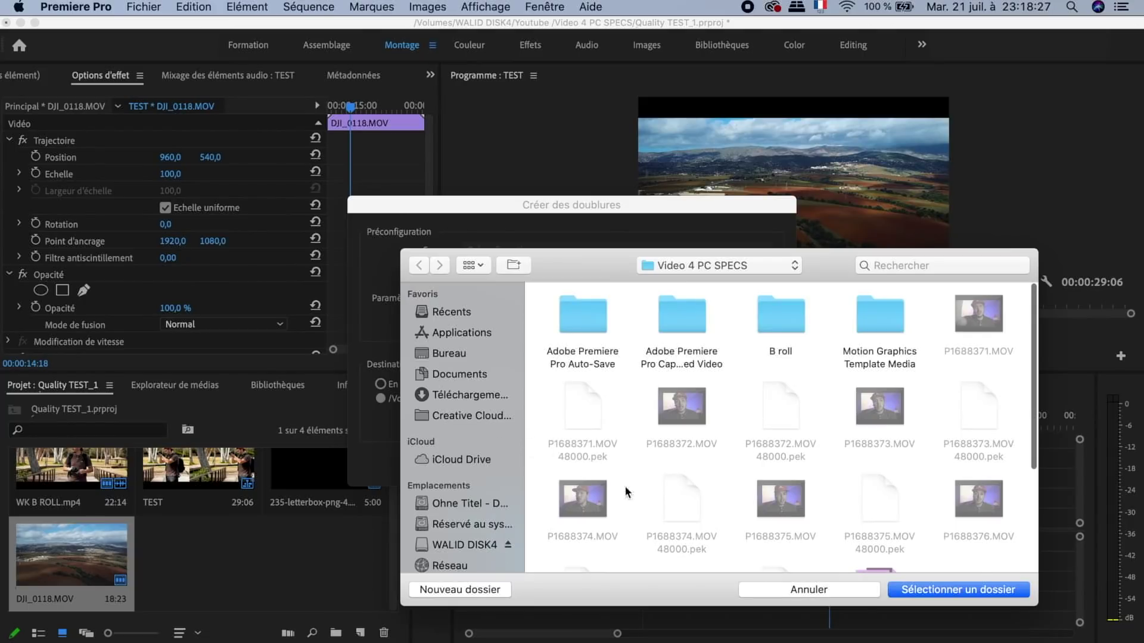
click(840, 589)
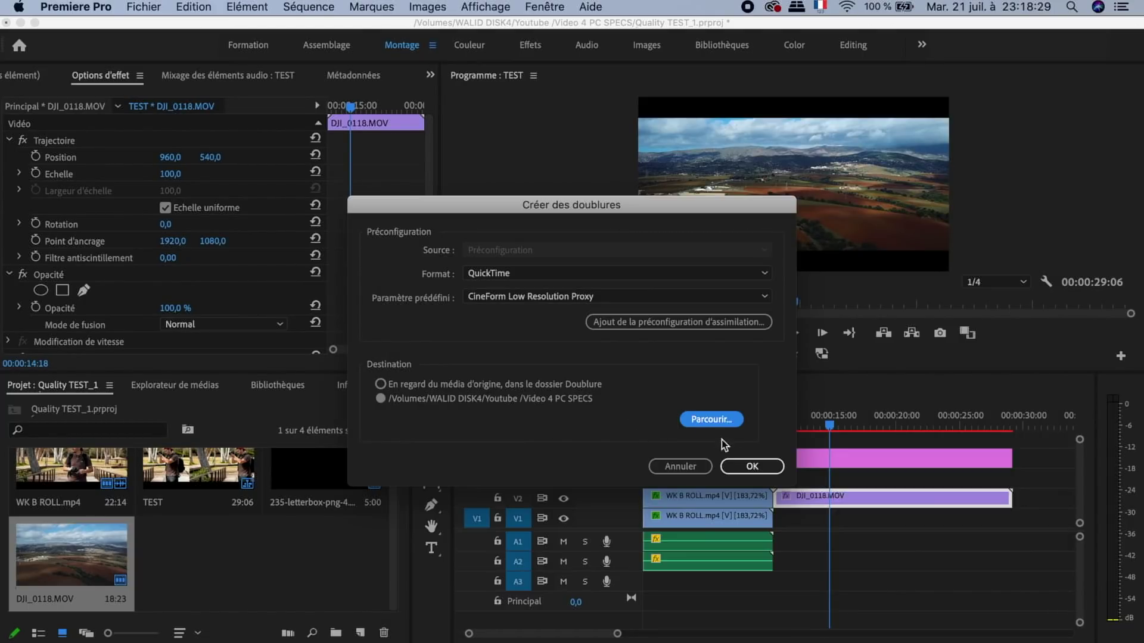
Start creating the proxy for DJI_0118.MOV with the chosen QuickTime CineForm Low Resolution Proxy settings.
click(738, 467)
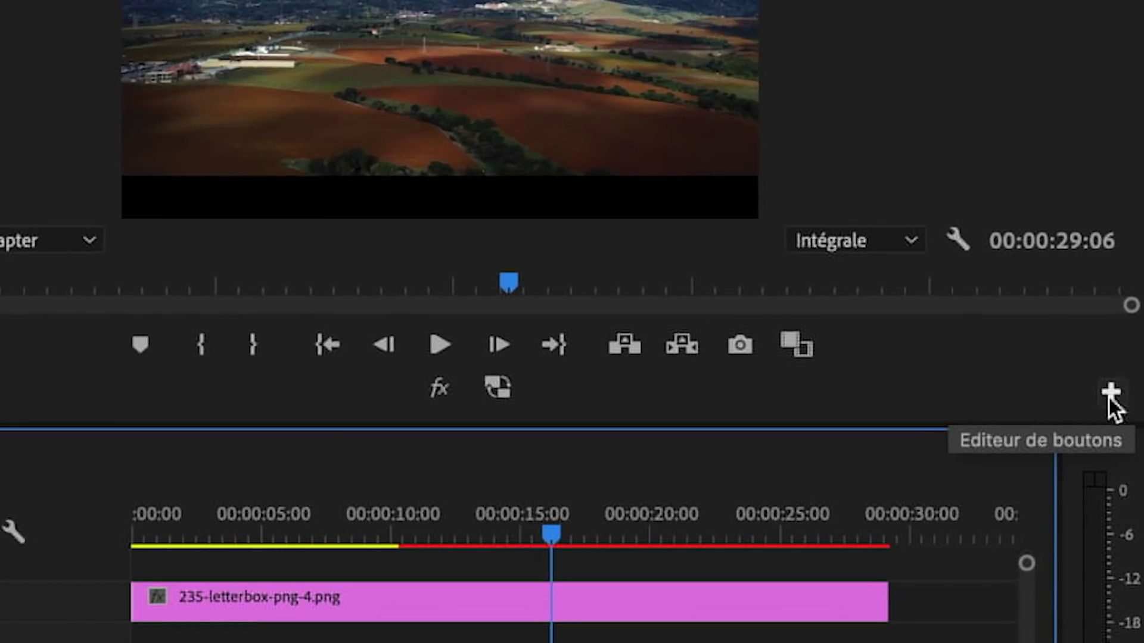
Customise the Program monitor's playback controls with the red record button followed by the proxy toggle, and switch proxies on.
click(1110, 398)
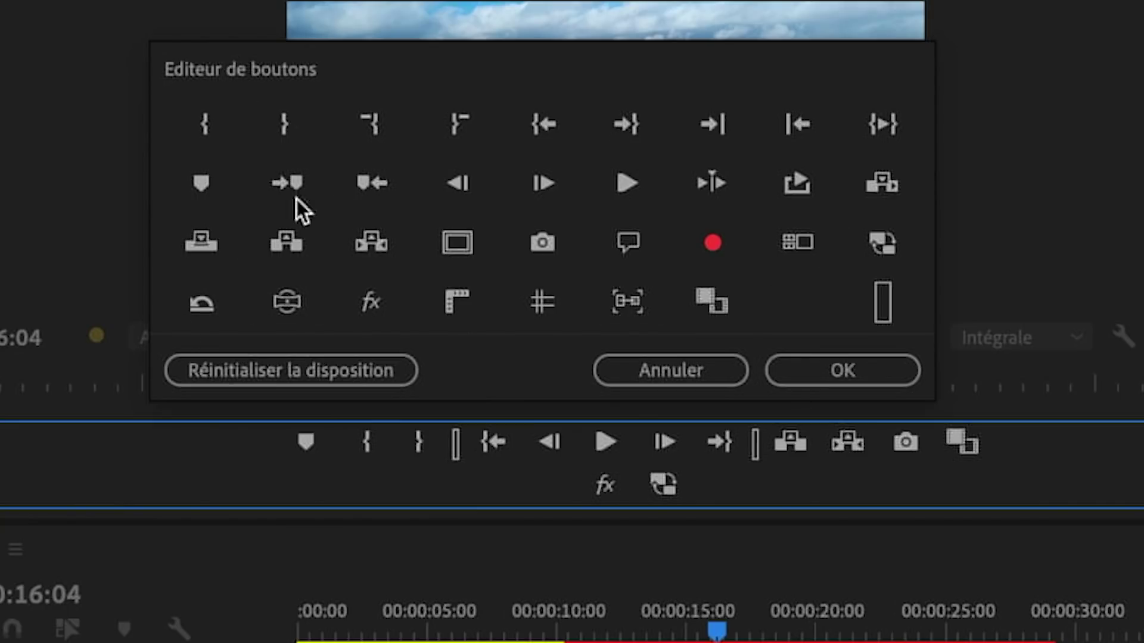
drag(881, 244, 706, 483)
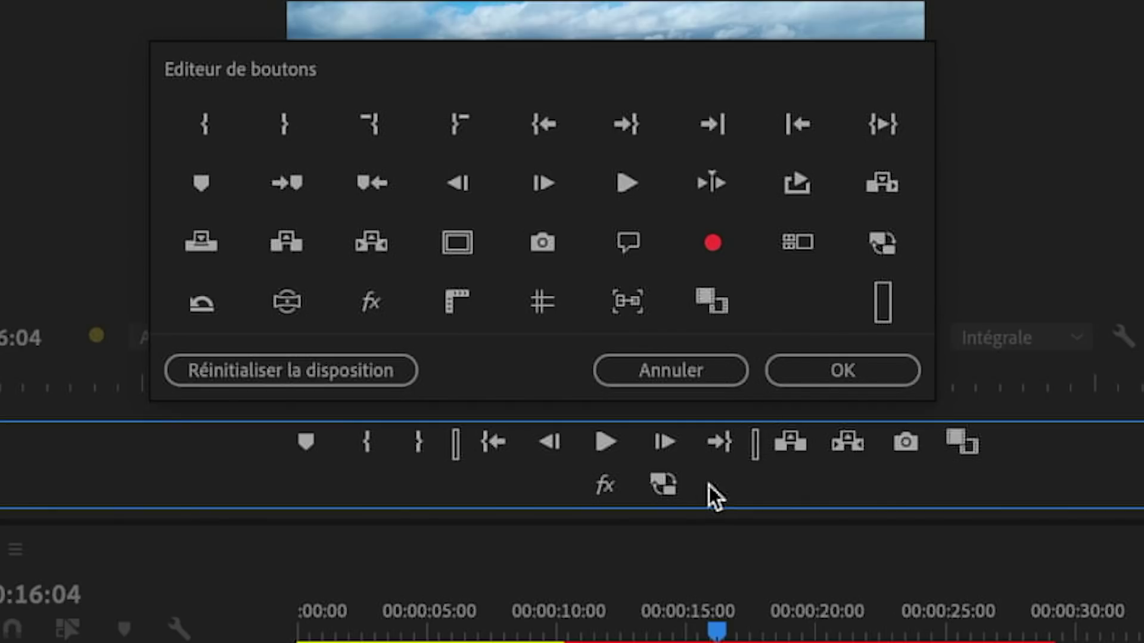
drag(719, 251, 722, 481)
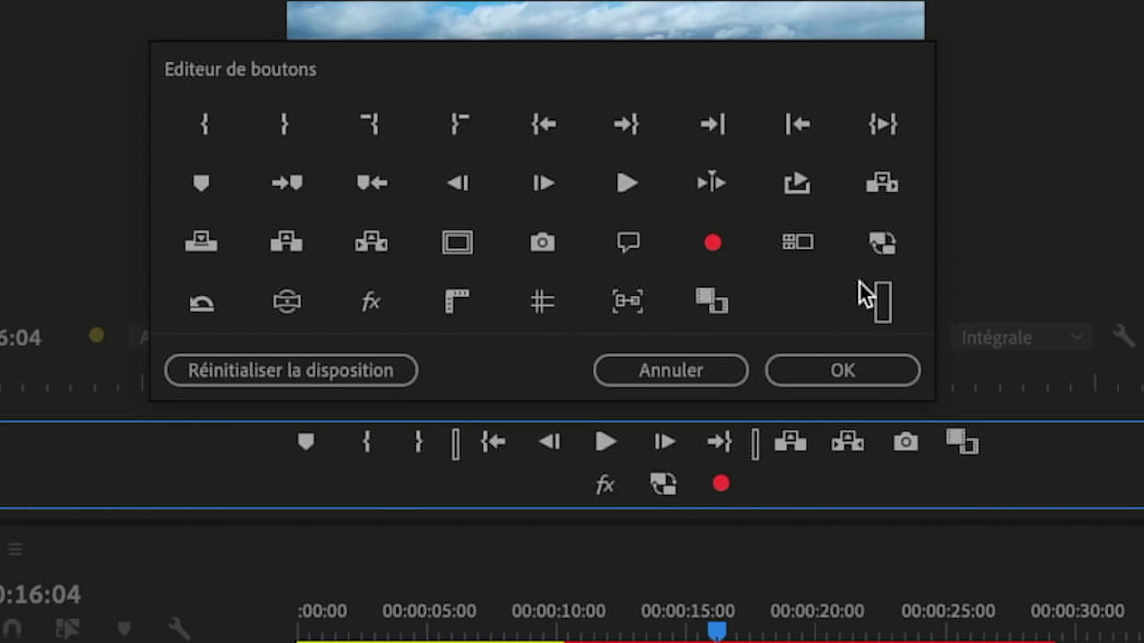
drag(884, 251, 785, 489)
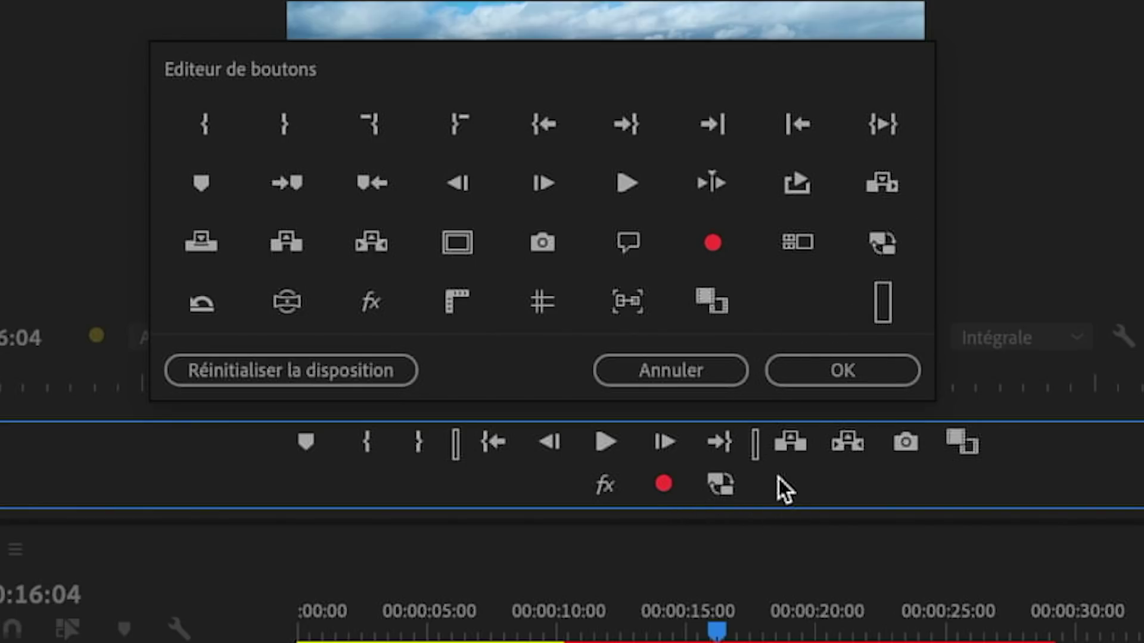
click(801, 380)
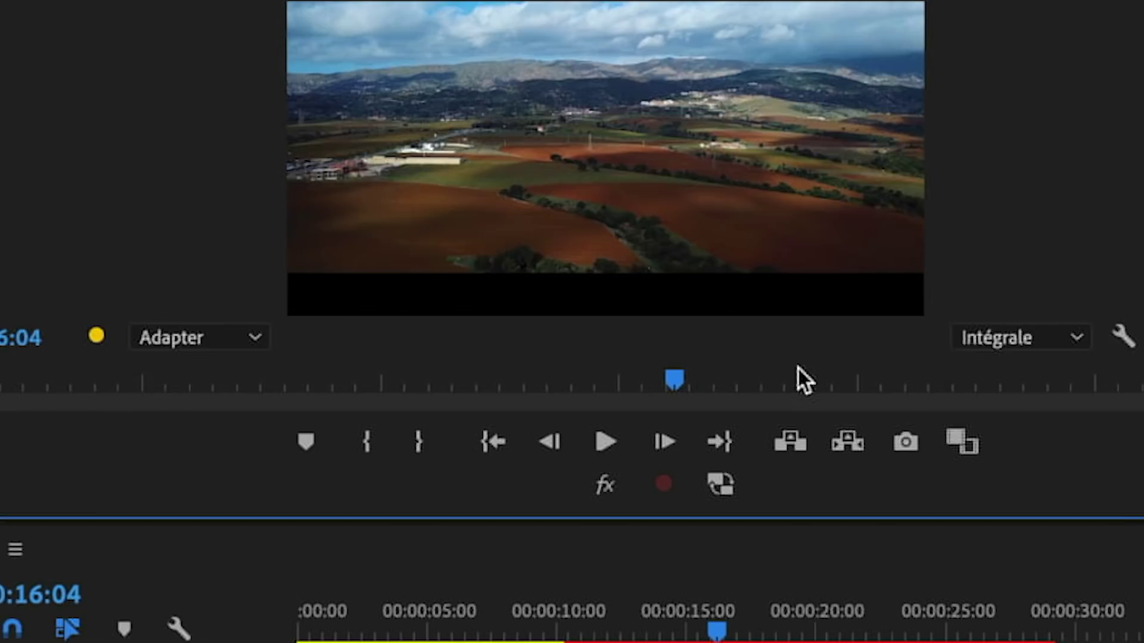
click(721, 486)
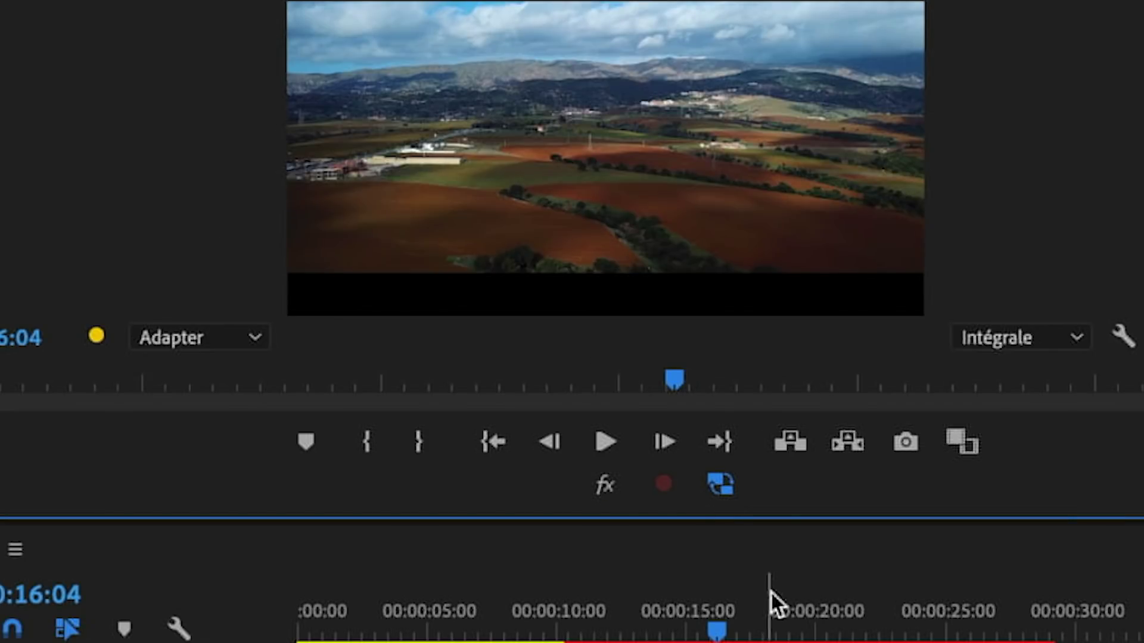
Play back DJI_0118.MOV from 00:00:14:24 at 1/2 resolution with proxies off and check the dropped-frames indicator.
click(641, 622)
drag(643, 610, 689, 611)
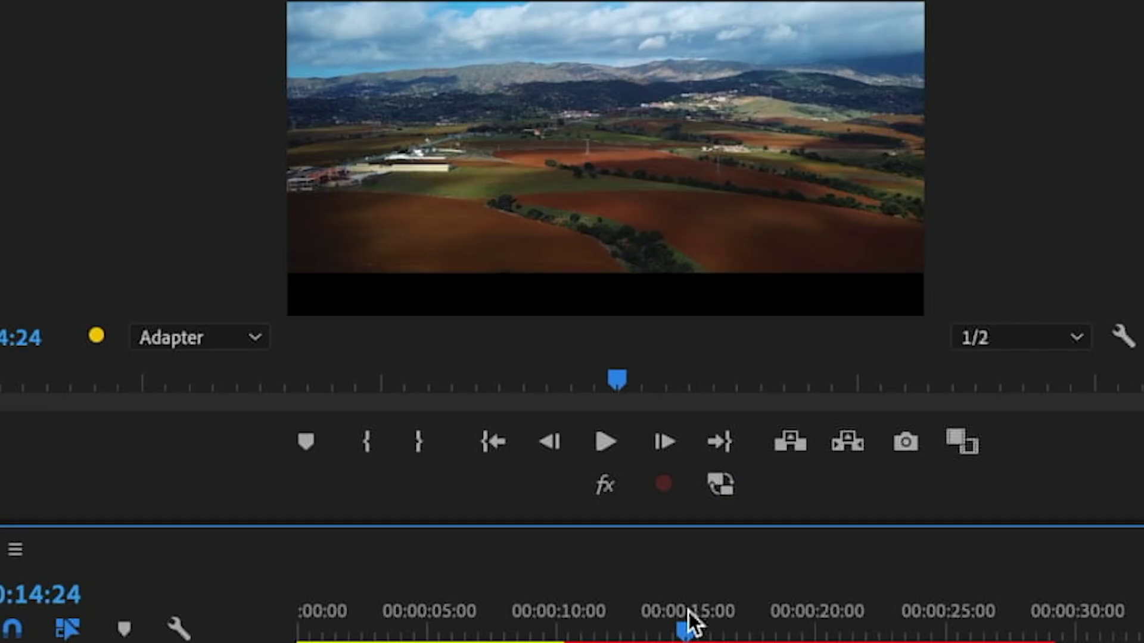
key(space)
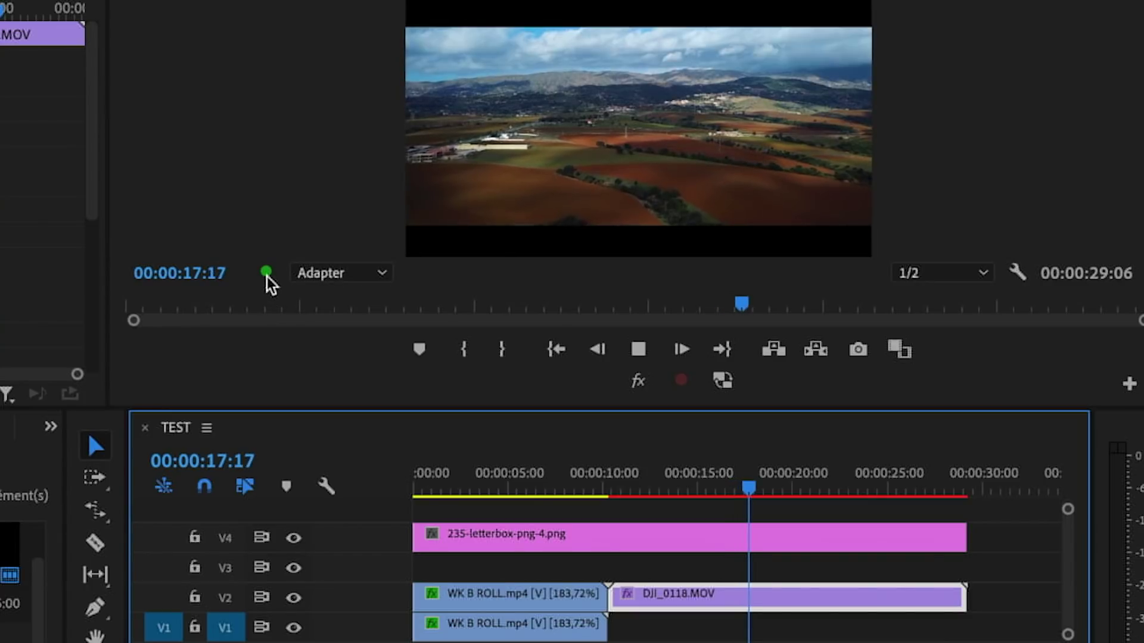
mouse_move(266, 280)
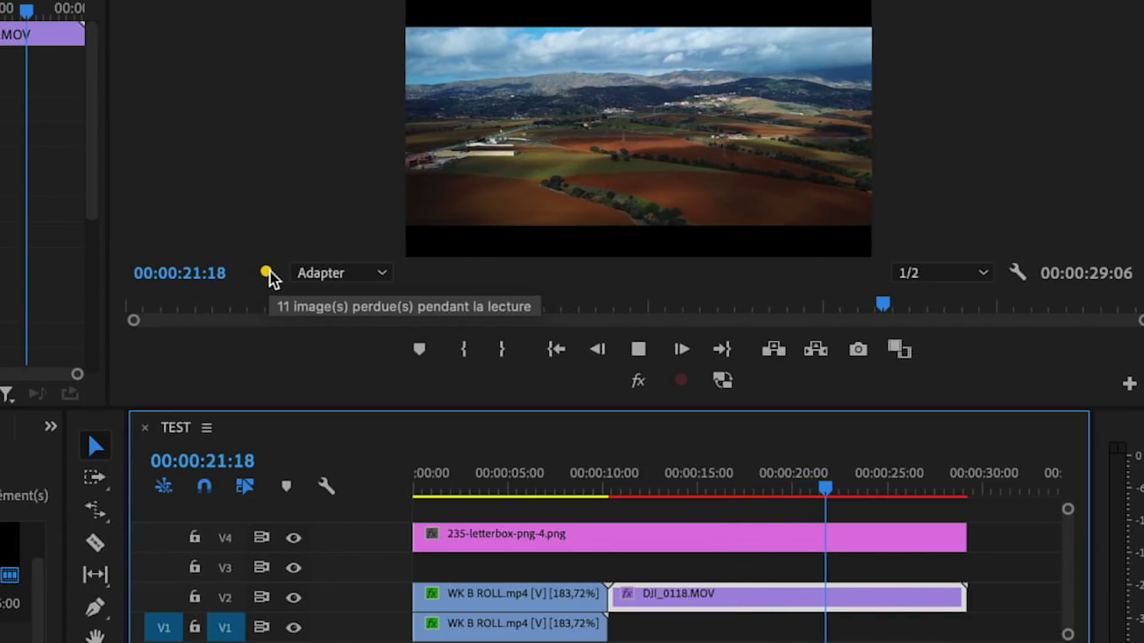
Switch proxies on and play DJI_0118.MOV from 00:00:13:13 at 1/2 resolution, checking the dropped-frames indicator.
click(729, 484)
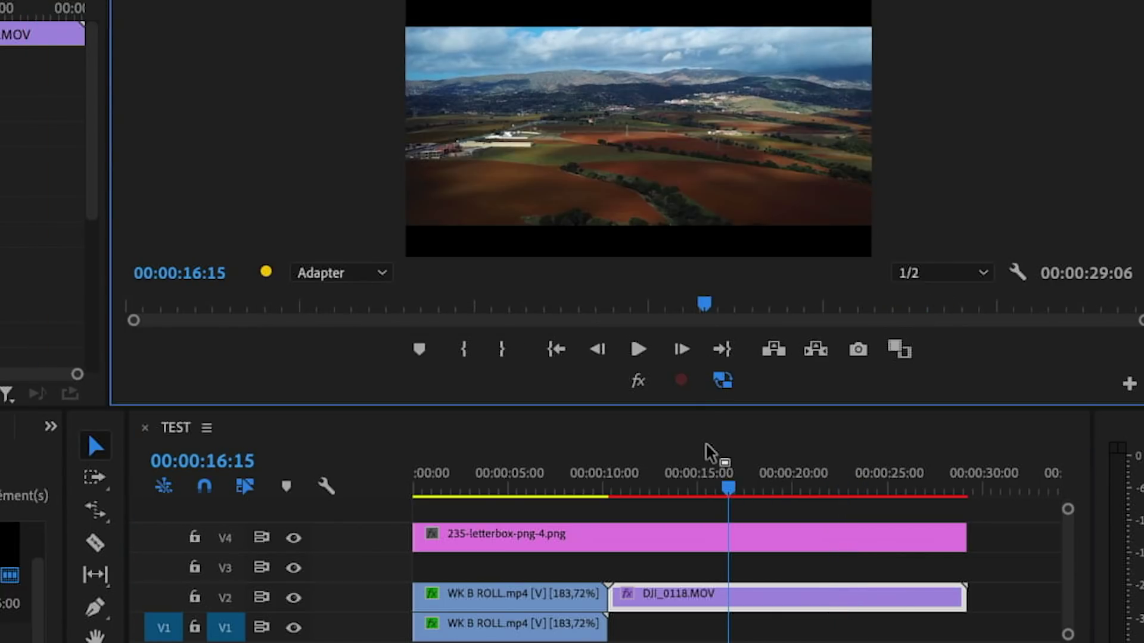
click(671, 493)
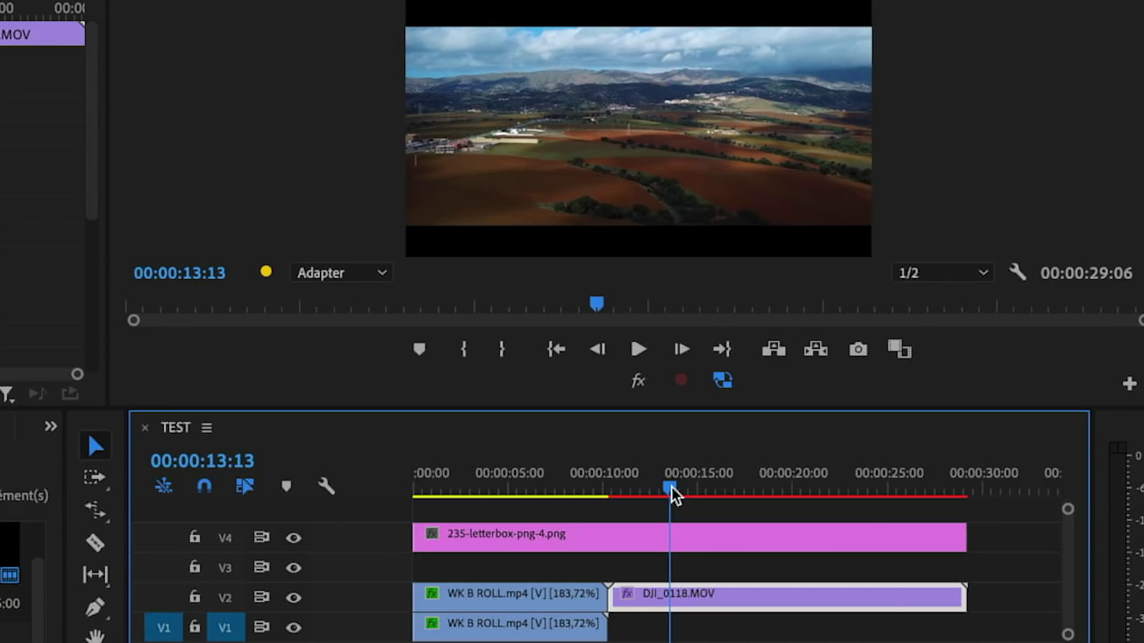
key(space)
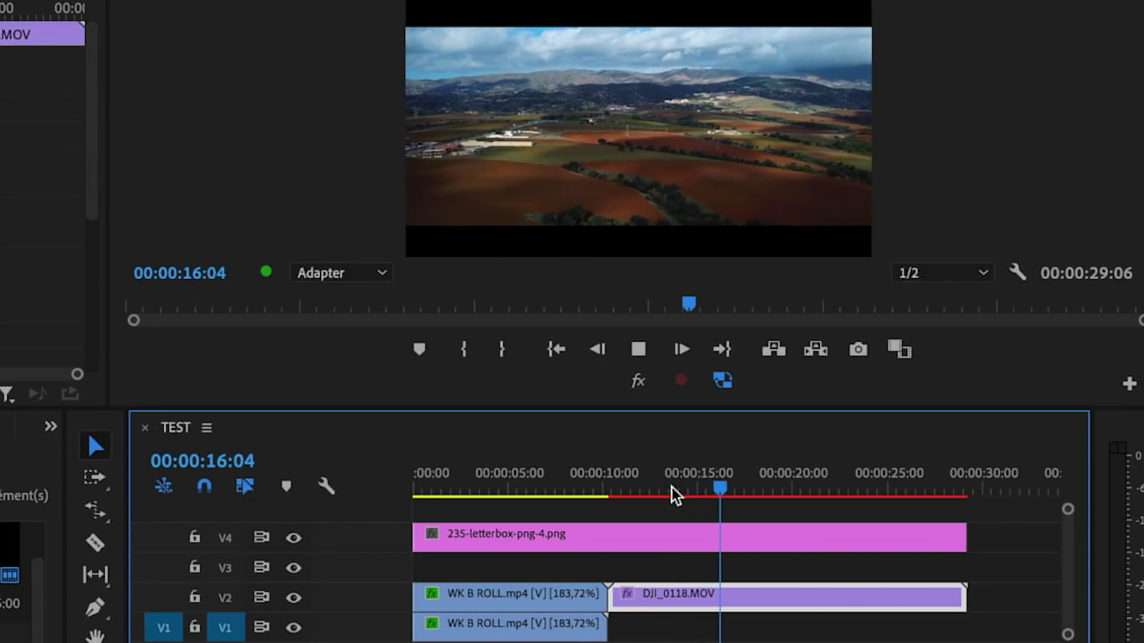
mouse_move(268, 275)
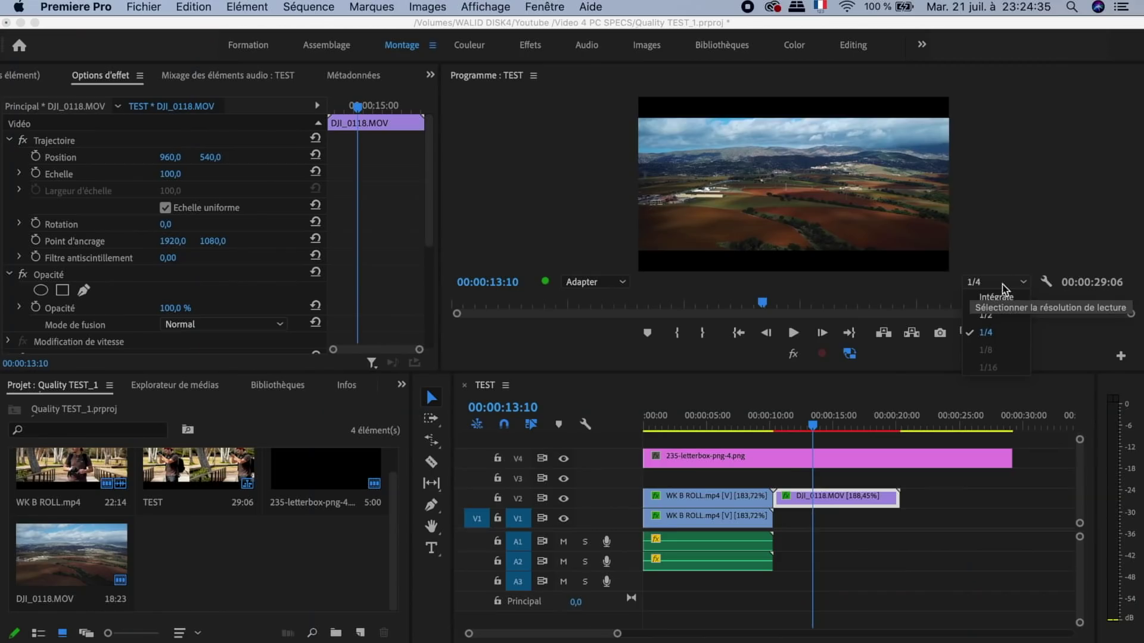
Set the Program monitor's playback resolution to full (Intégrale).
click(942, 273)
click(975, 283)
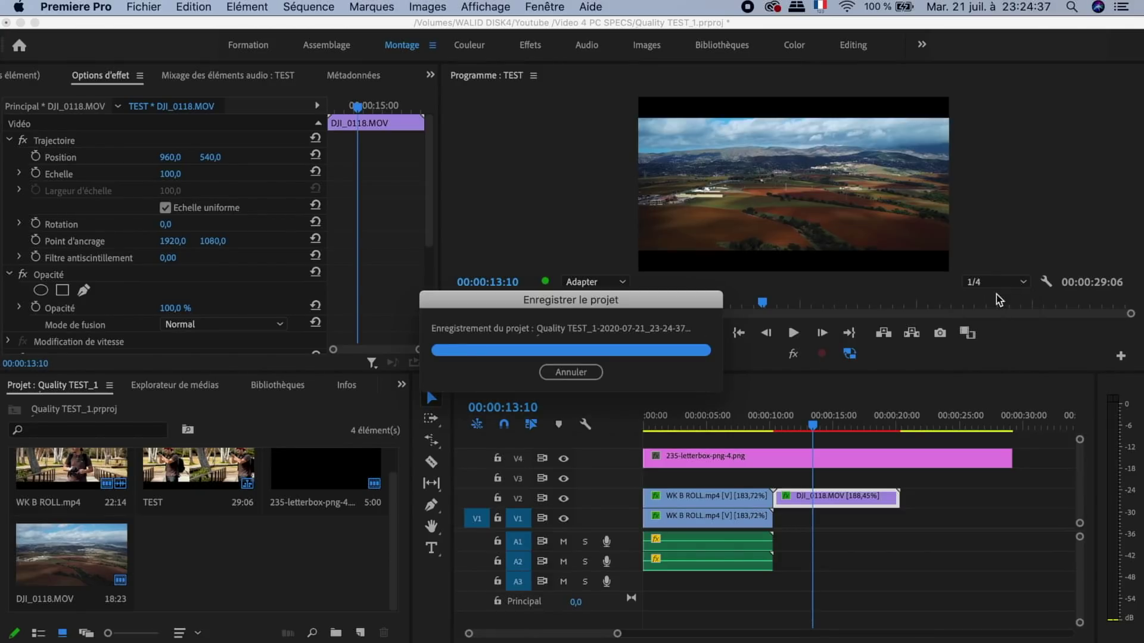
click(973, 285)
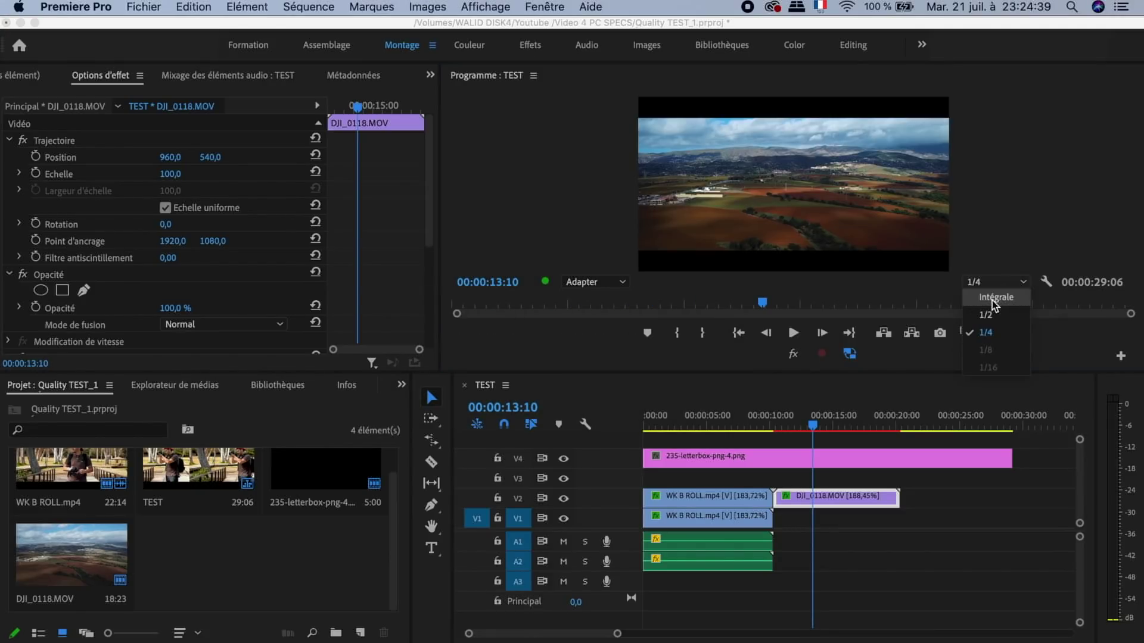
click(989, 301)
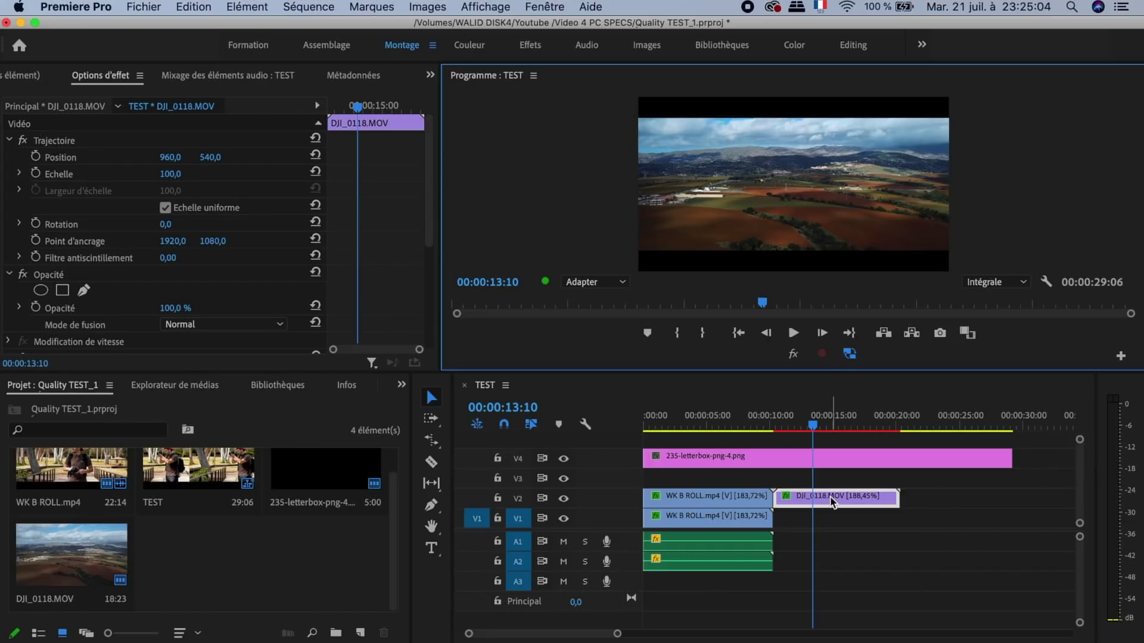
Render the previews for the DJI_0118.MOV section, play it back at full resolution, and return the playhead to 00:00:11:09.
key(Return)
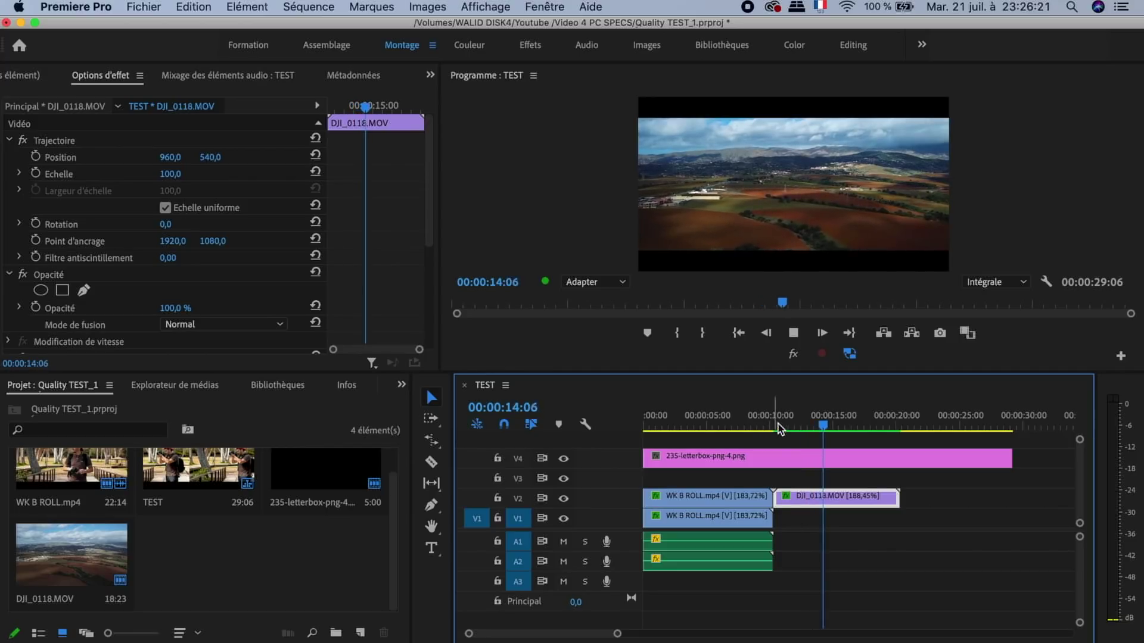
click(780, 425)
key(space)
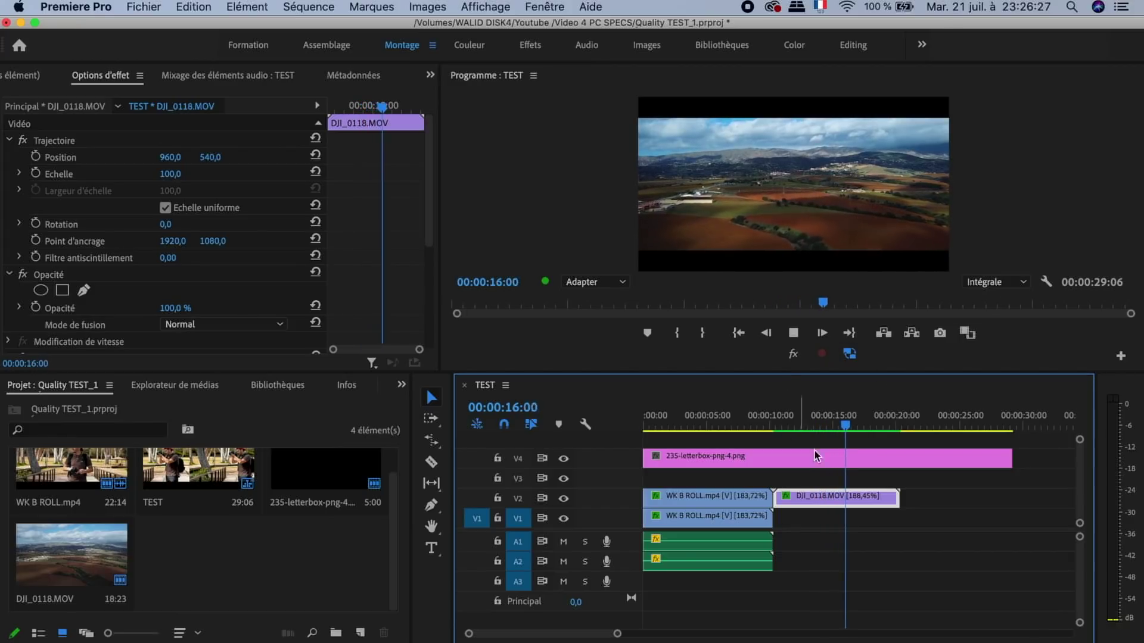
click(787, 423)
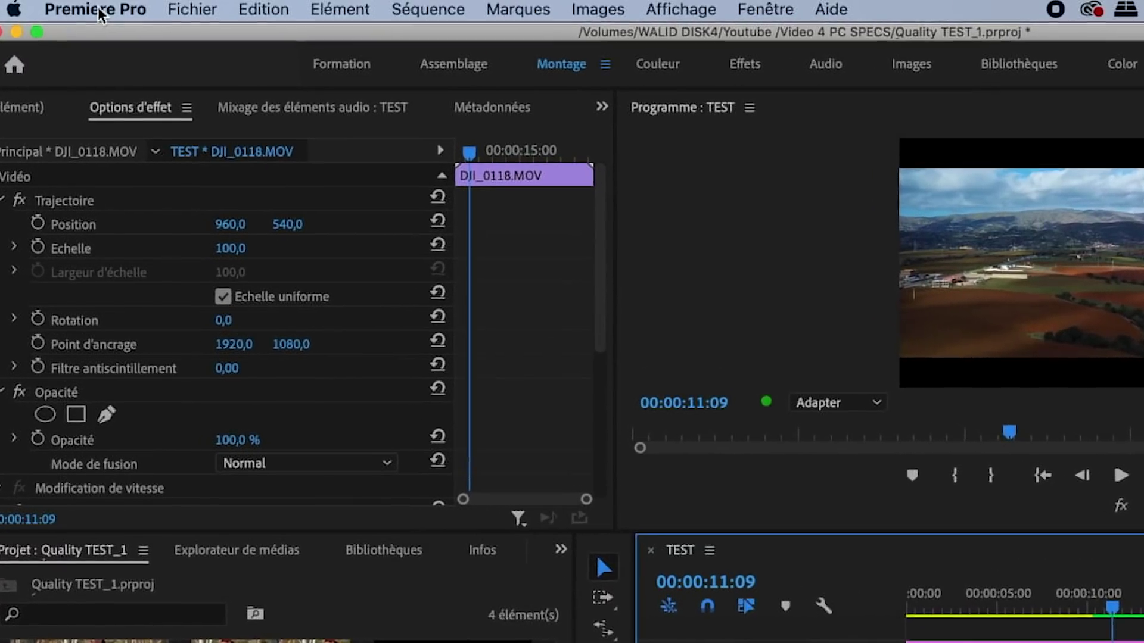
Open the Memory (Mémoire) preferences and review the RAM reserved for other applications.
click(101, 15)
mouse_move(133, 74)
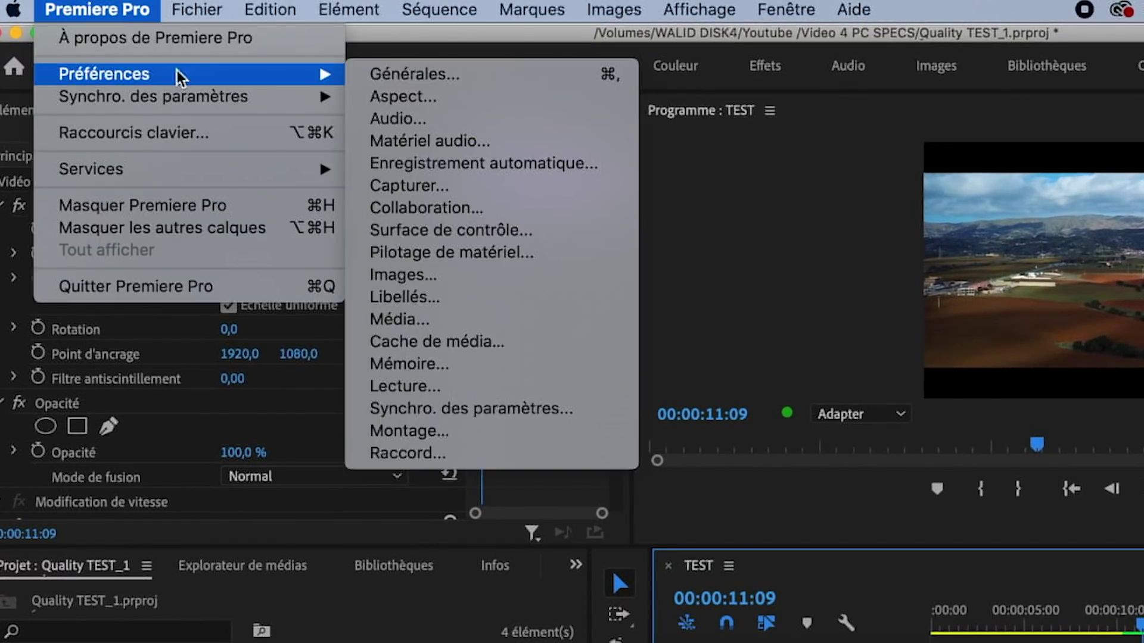
click(436, 366)
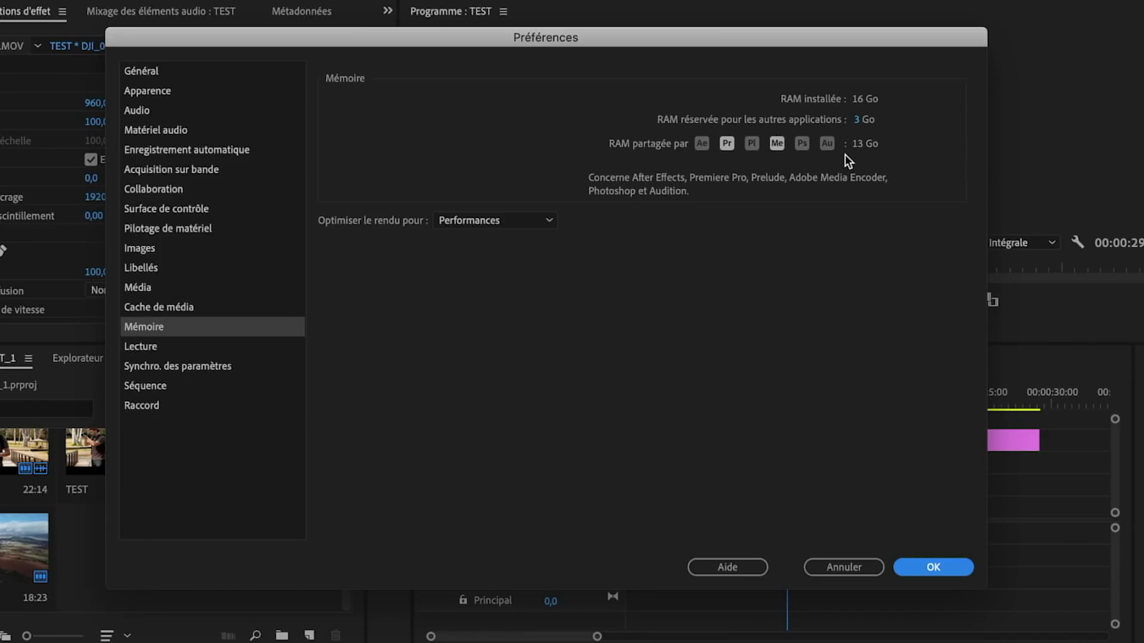
key(Tab)
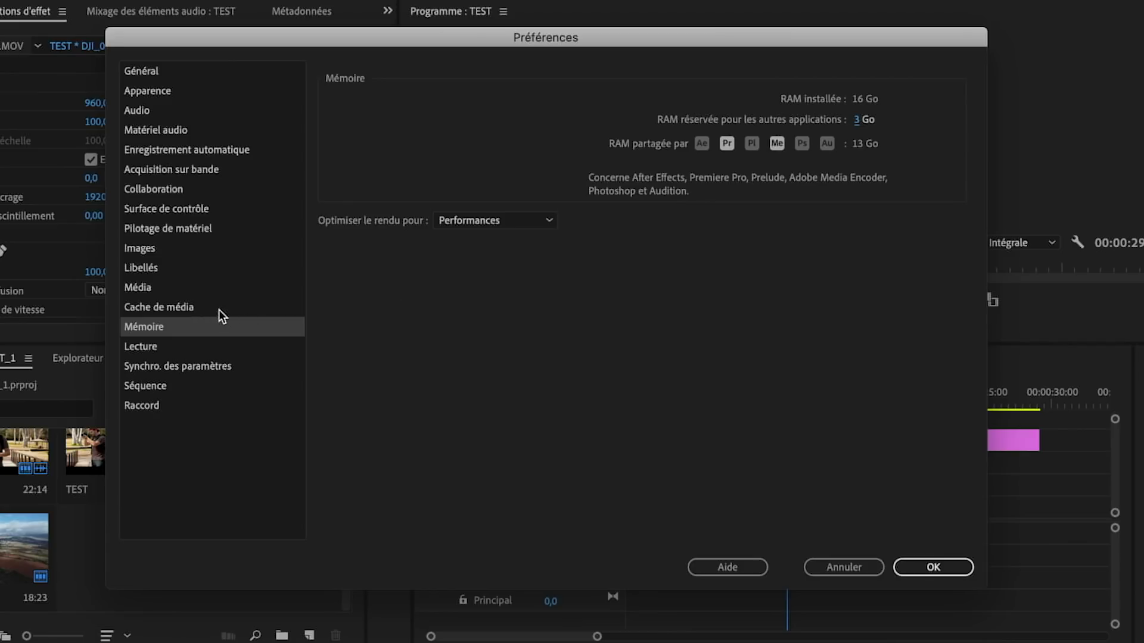
Open the media cache (Cache de média) preferences and start editing the age in days for automatic cache file deletion.
click(219, 308)
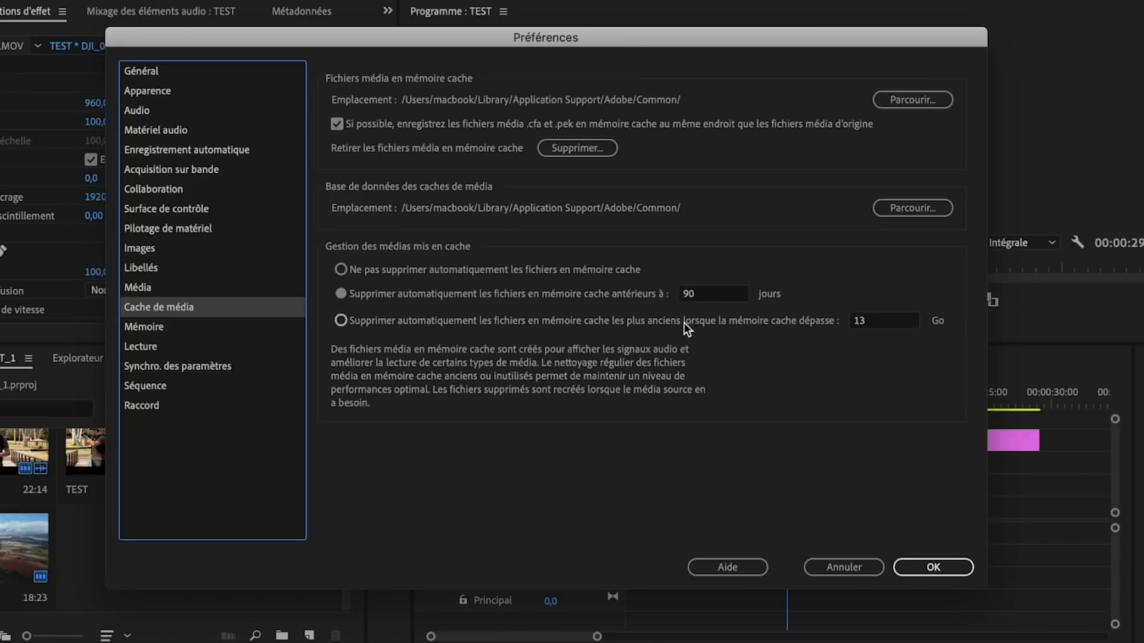
click(702, 295)
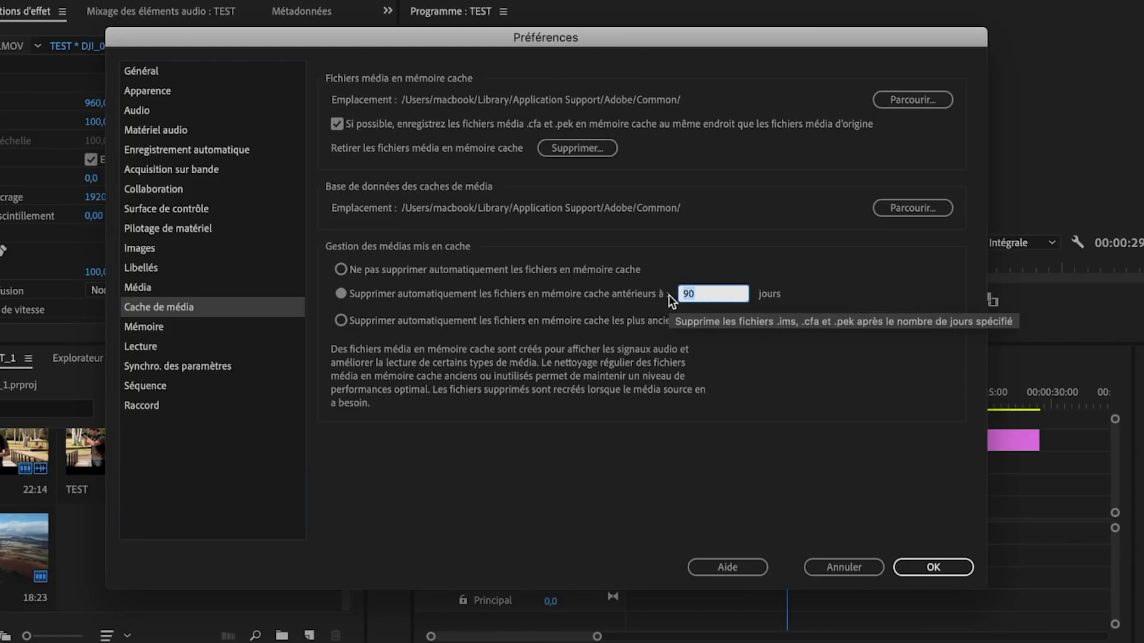